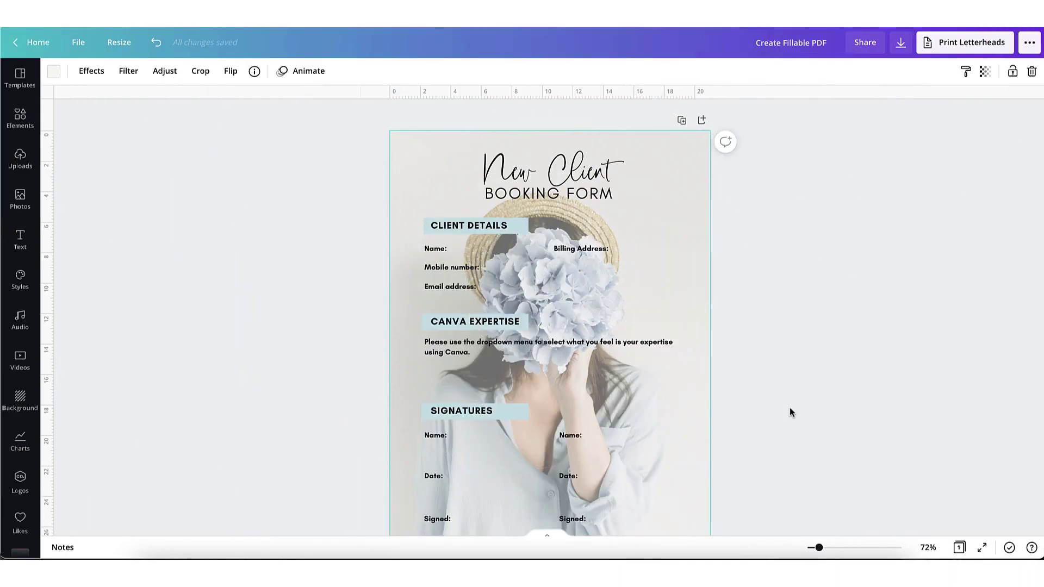
Step: Scroll through the New Client Booking Form design to review its sections
scroll(790, 408, down, 2)
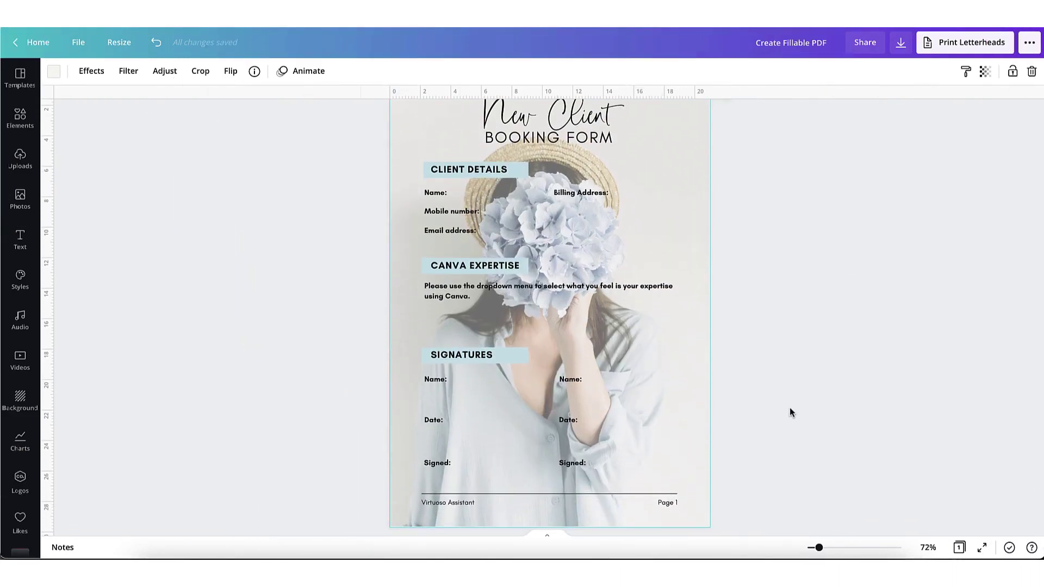
scroll(790, 412, up, 2)
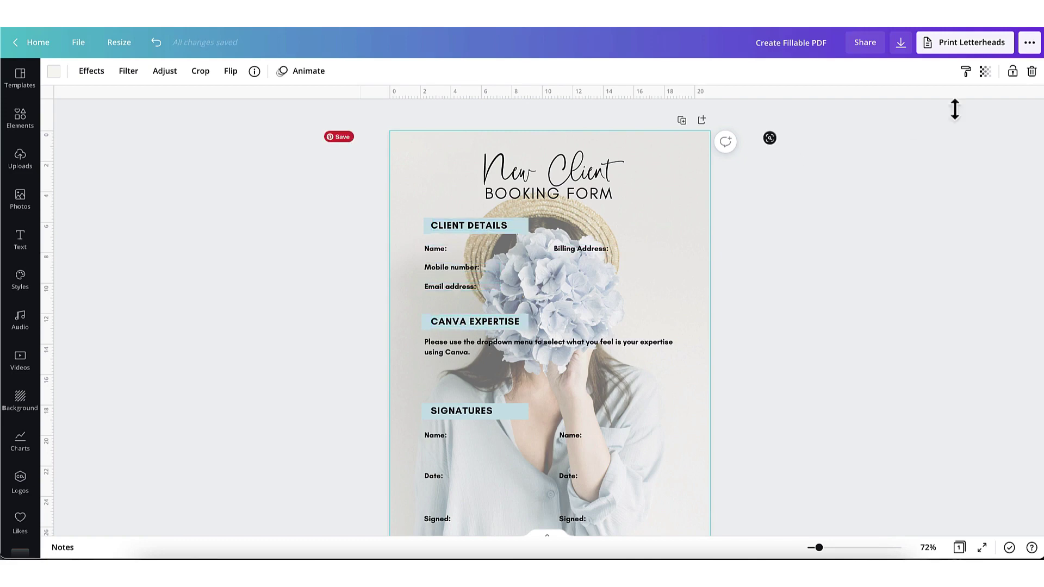
Step: Lower the background photo's transparency from 51 to about 20
click(984, 71)
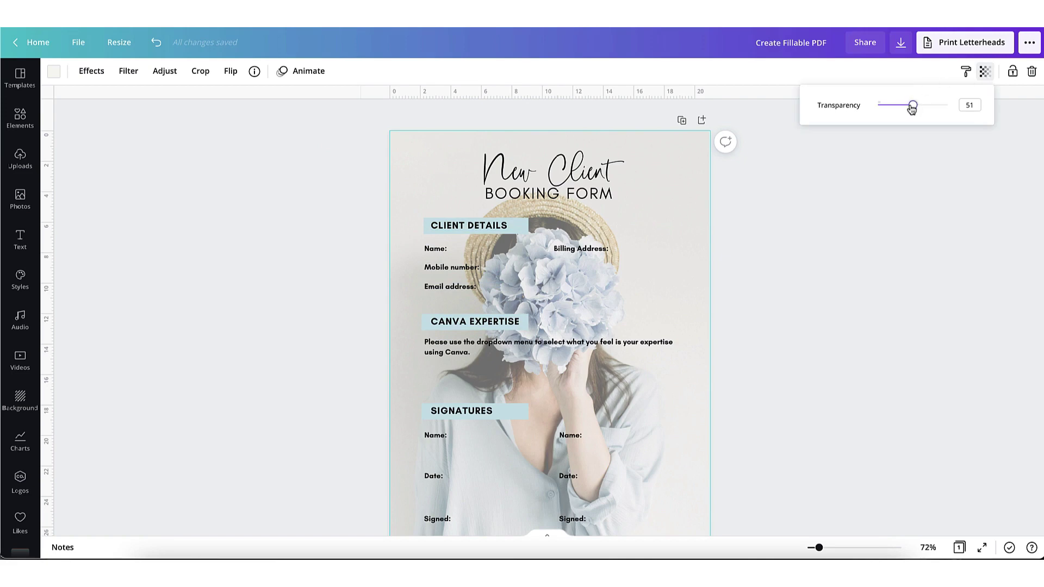
drag(912, 109, 892, 109)
scroll(785, 194, down, 1)
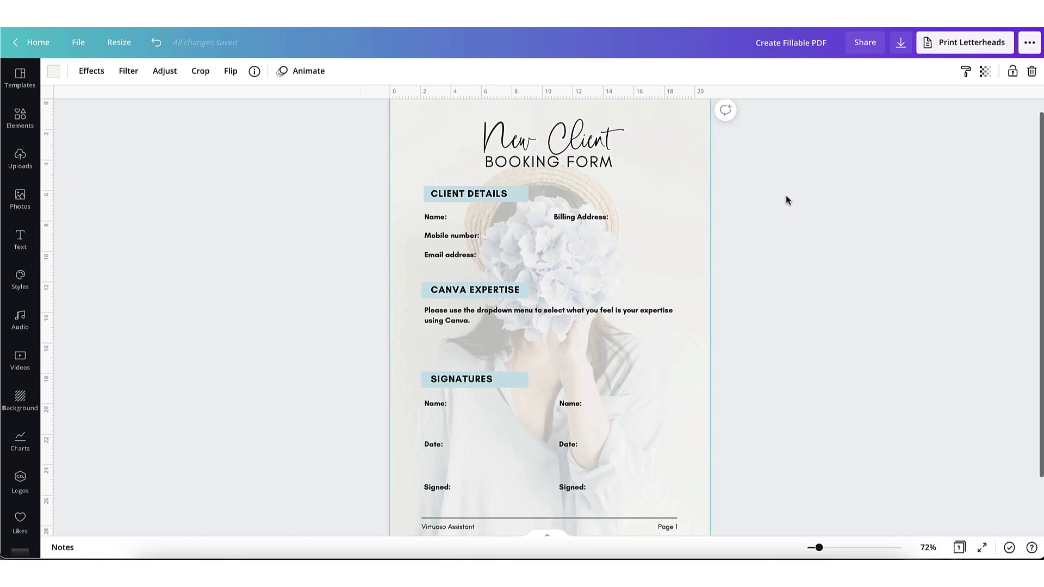
scroll(785, 195, up, 1)
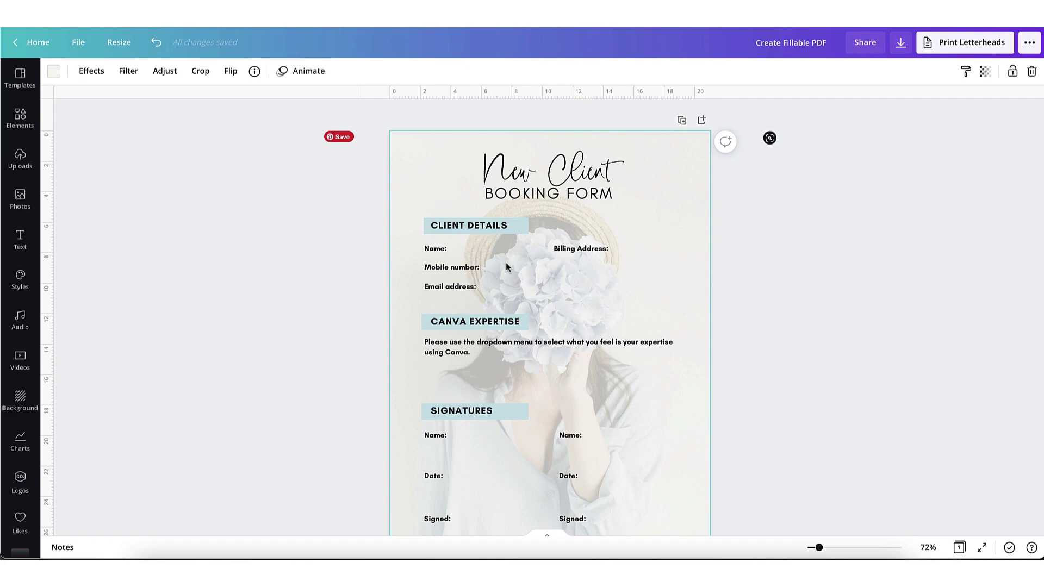
scroll(548, 273, down, 1)
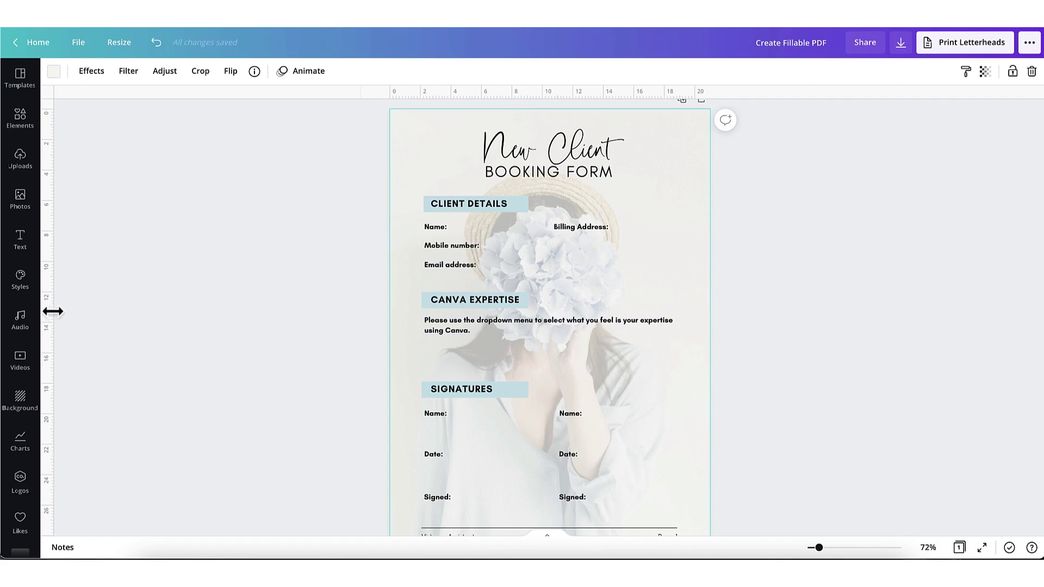
Step: Place a vertical ruler guide at the page centre, about the 10.5 mark, and zoom in
drag(53, 311, 549, 329)
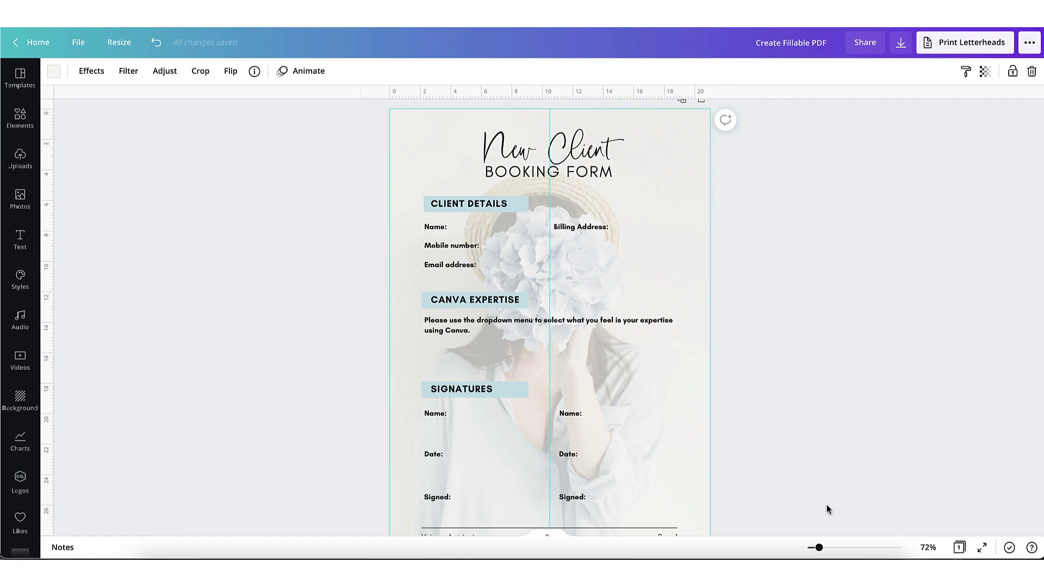
drag(818, 549, 825, 549)
scroll(565, 280, up, 3)
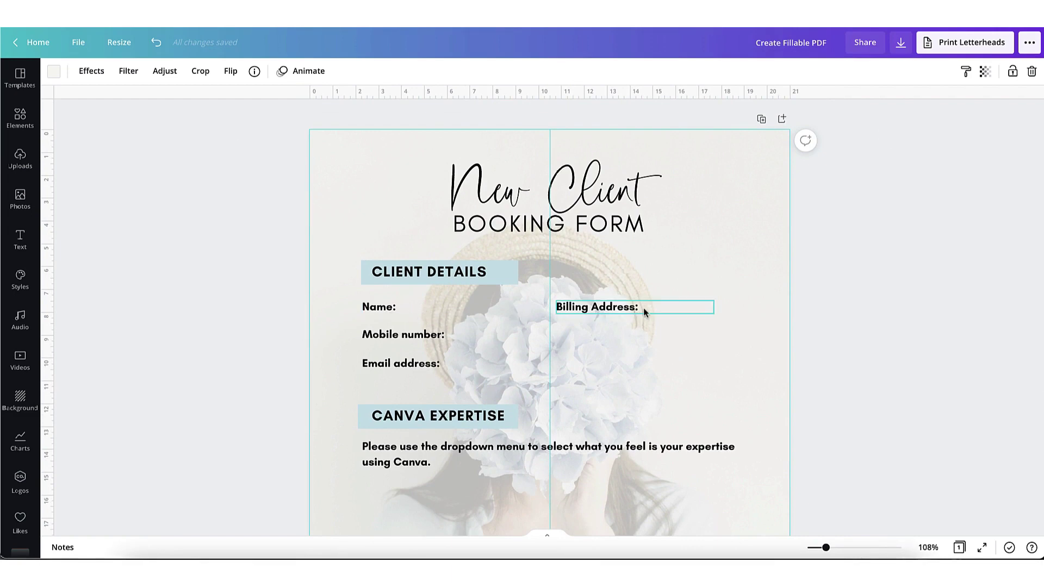
scroll(519, 294, down, 1)
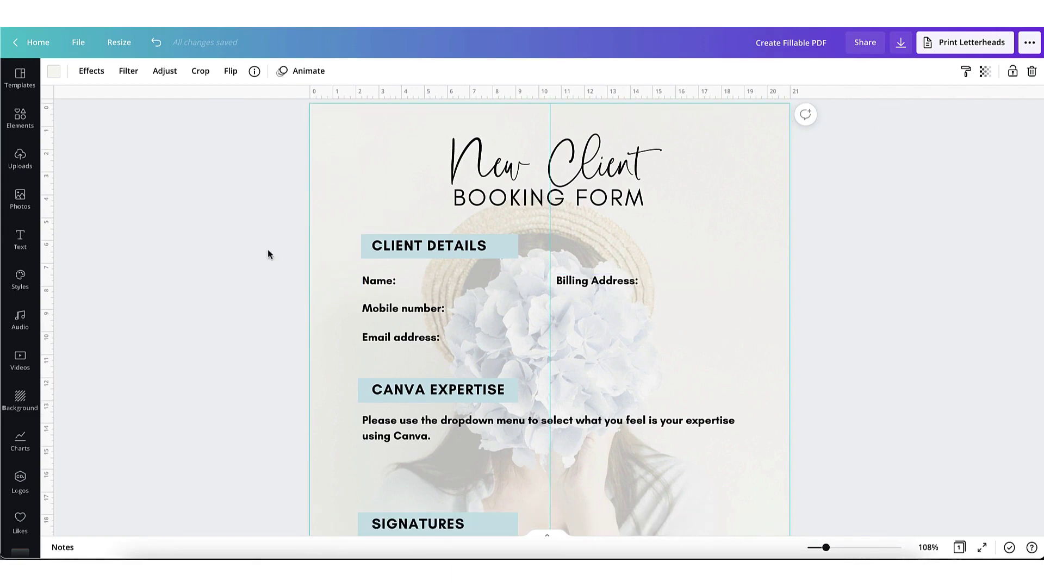
Step: Add a horizontal line below the expertise instructions, shortened to span roughly 6 to 19
click(21, 119)
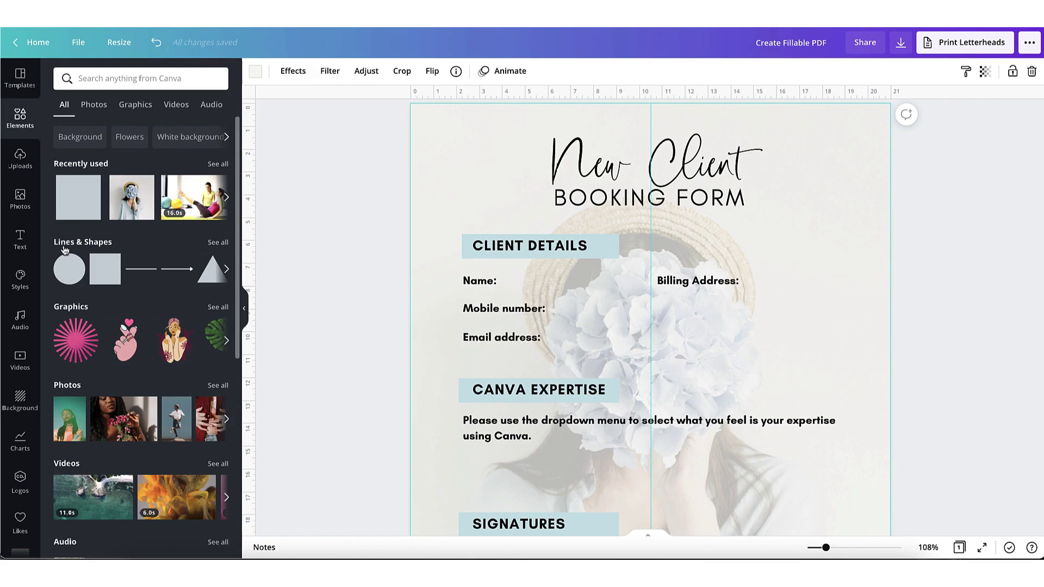
click(140, 269)
scroll(660, 446, down, 3)
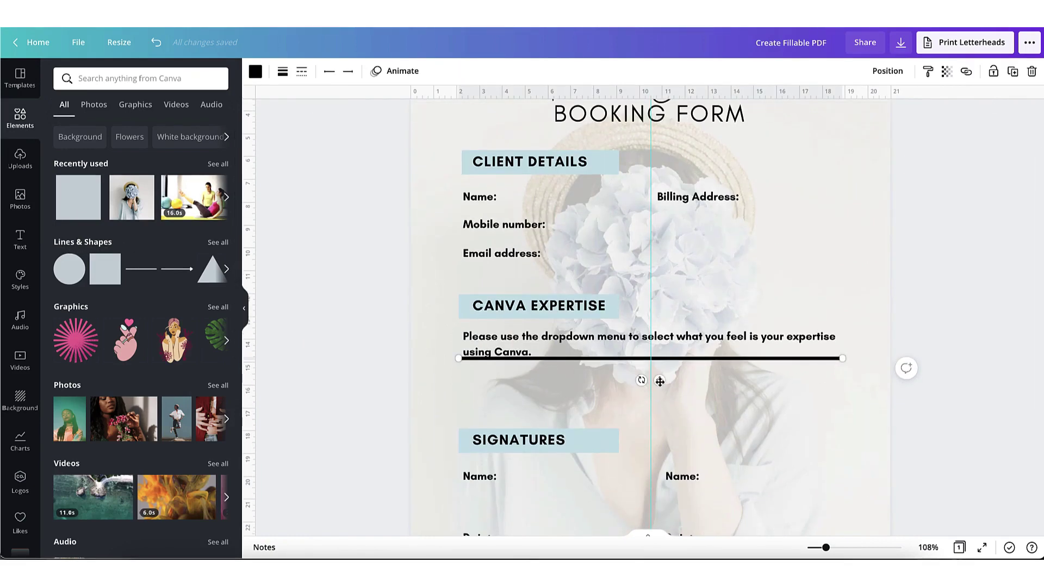
drag(660, 382, 662, 403)
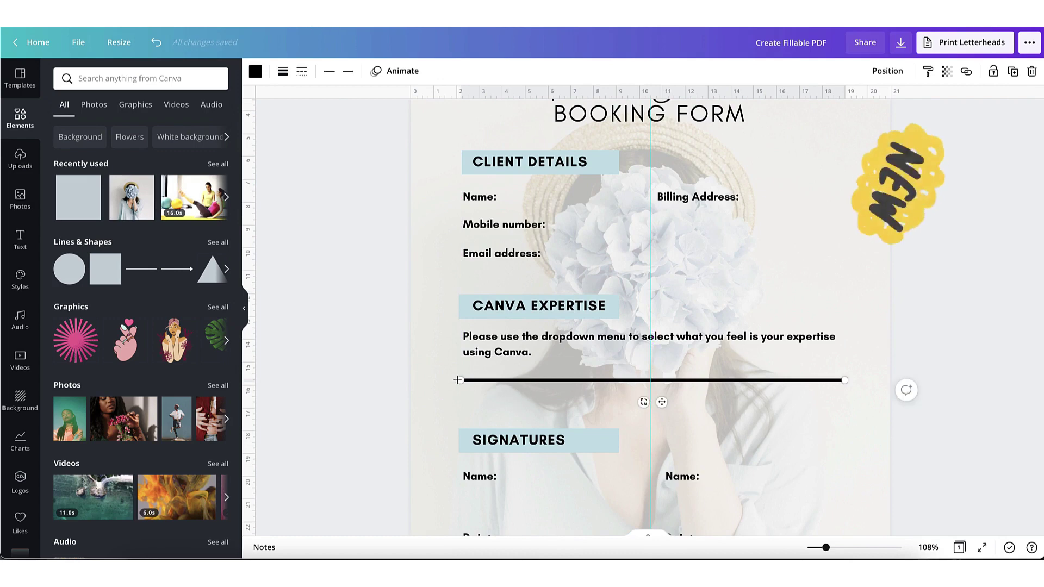
drag(458, 380, 550, 381)
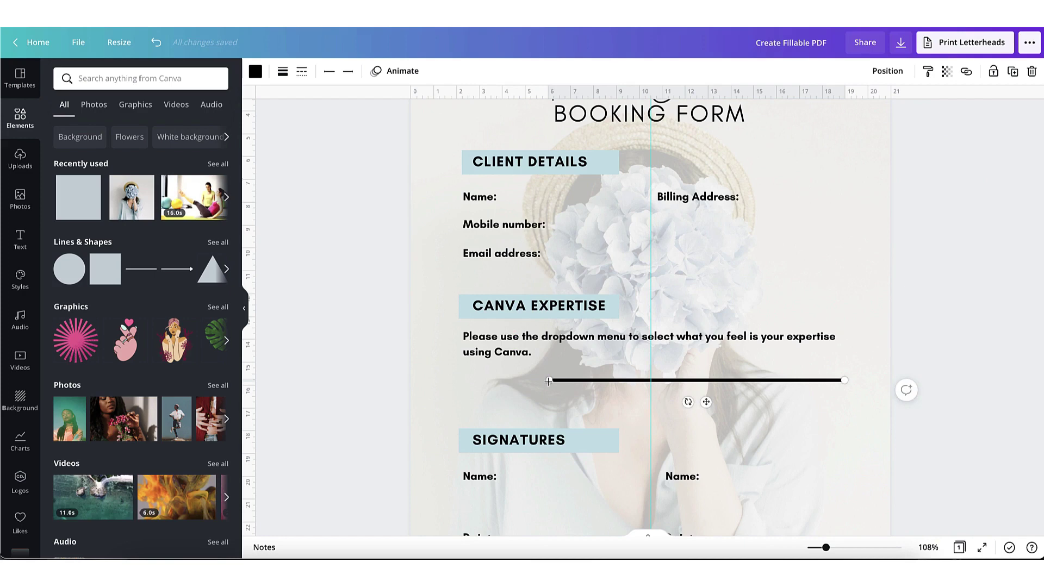
click(578, 387)
click(580, 382)
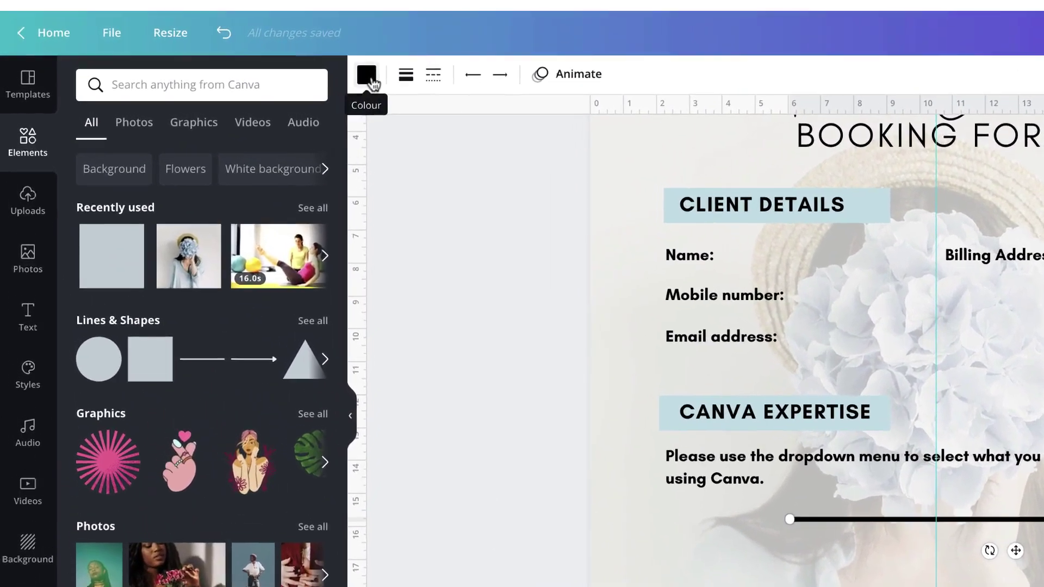
click(289, 72)
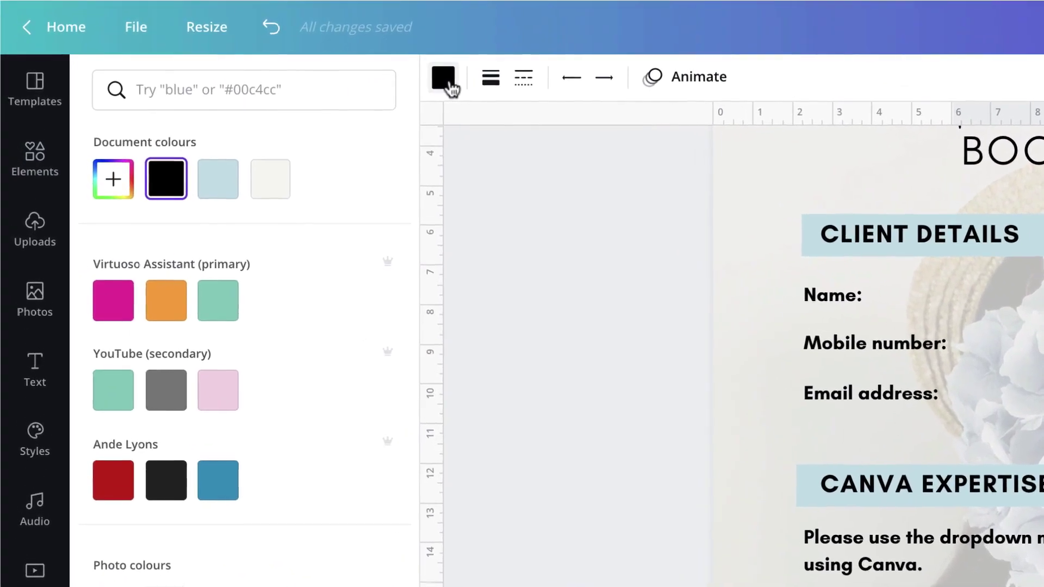
click(474, 82)
click(532, 82)
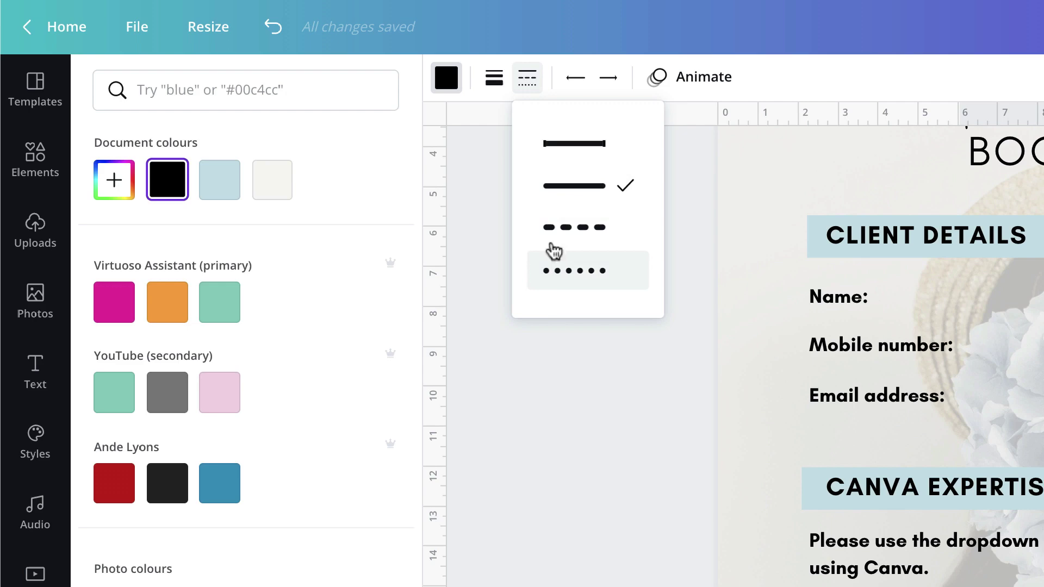
click(572, 82)
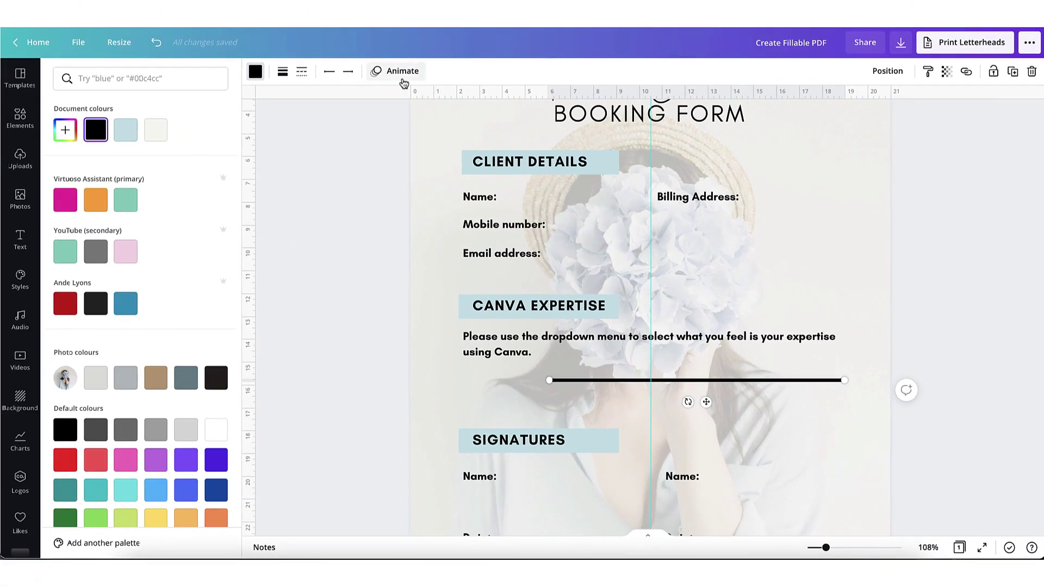
click(701, 82)
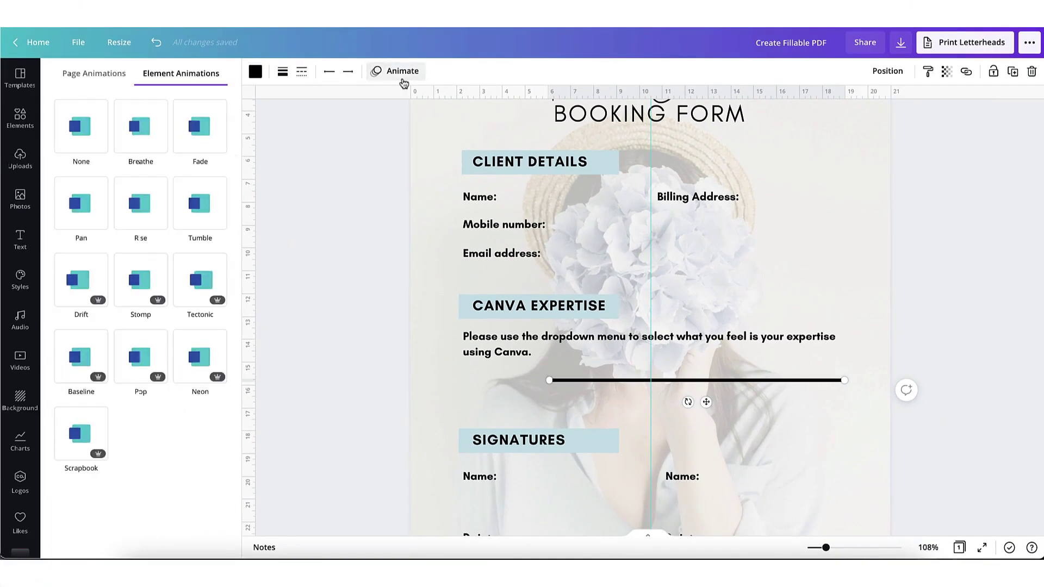
click(404, 82)
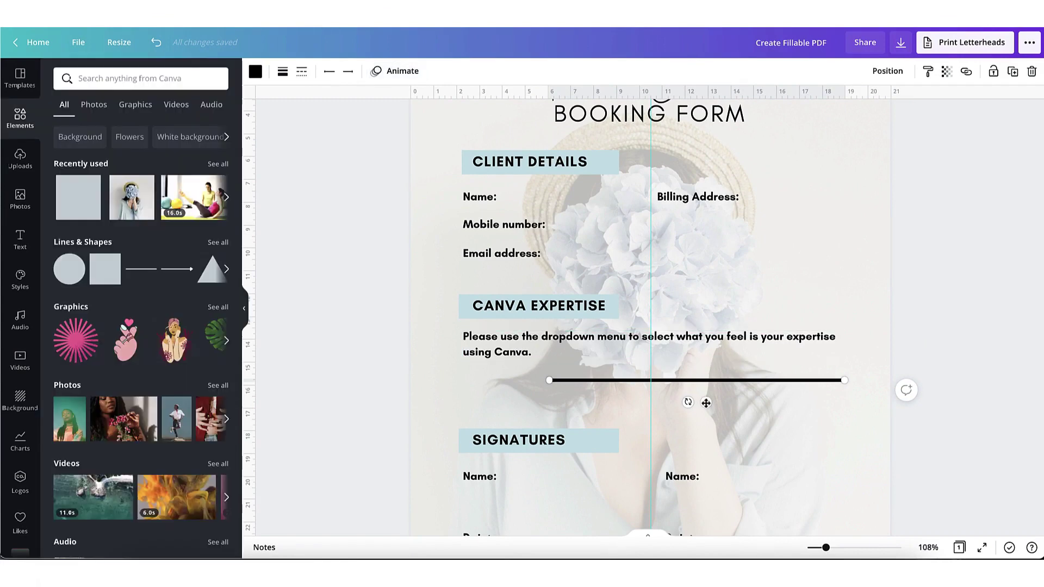
Step: Move the line beside Name:, end it before Billing Address, and set weight 1
drag(706, 403, 657, 227)
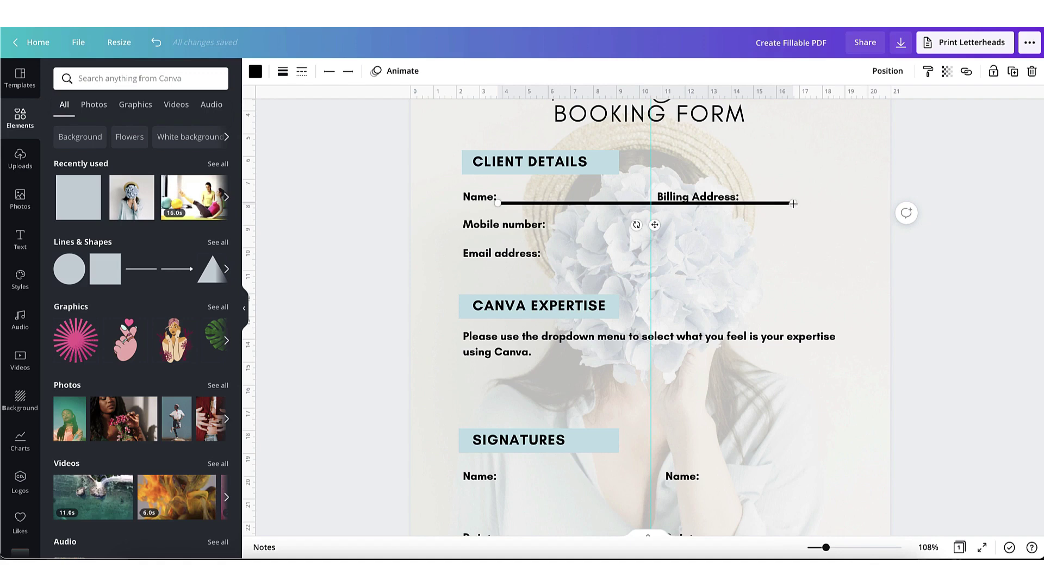
drag(786, 205, 645, 202)
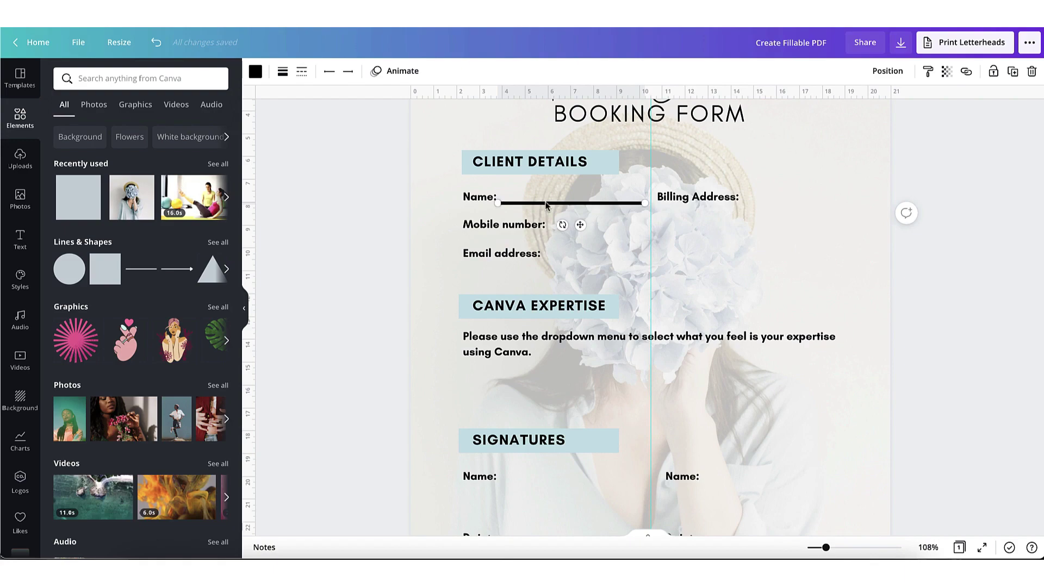
click(293, 80)
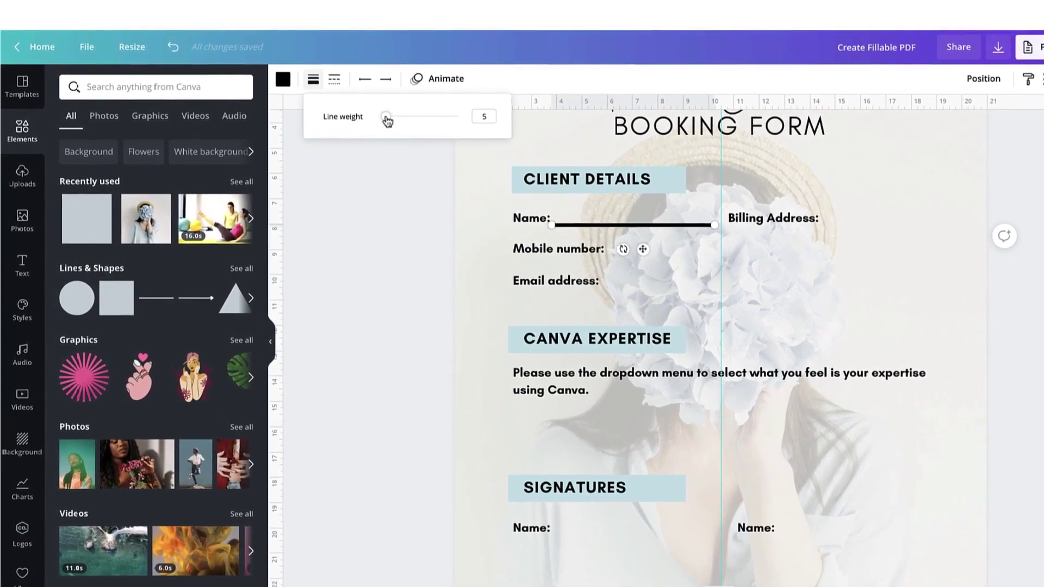
drag(389, 119, 386, 119)
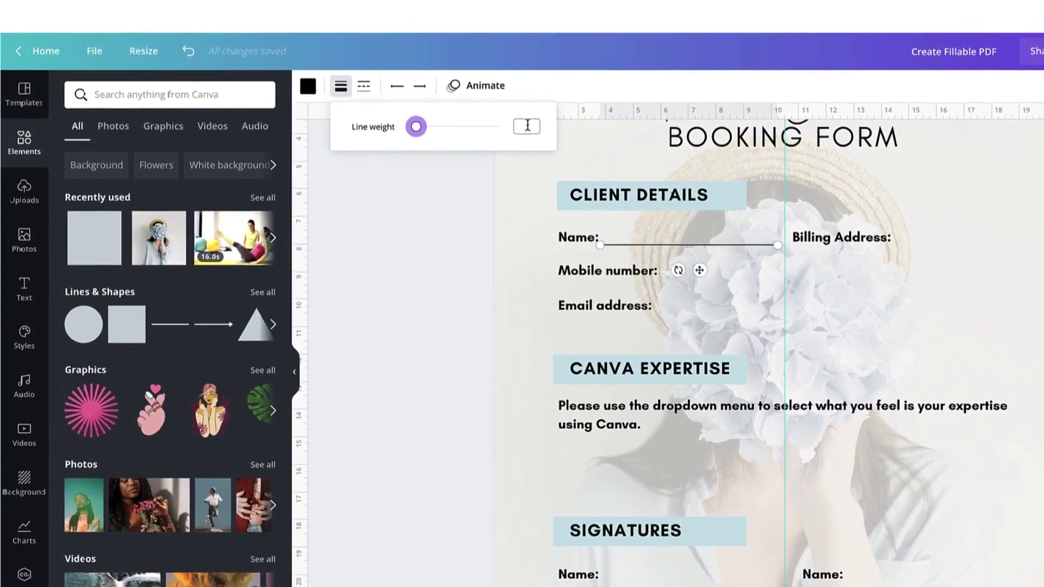
click(537, 130)
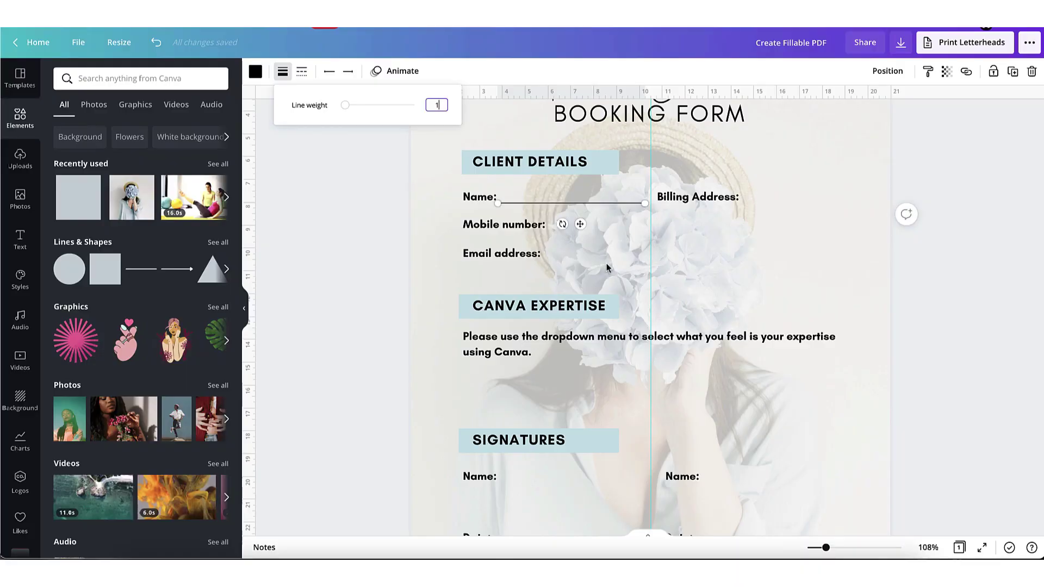
click(784, 273)
Step: Copy the Name underline to shortened answer lines after Mobile number: and Email address:
click(464, 215)
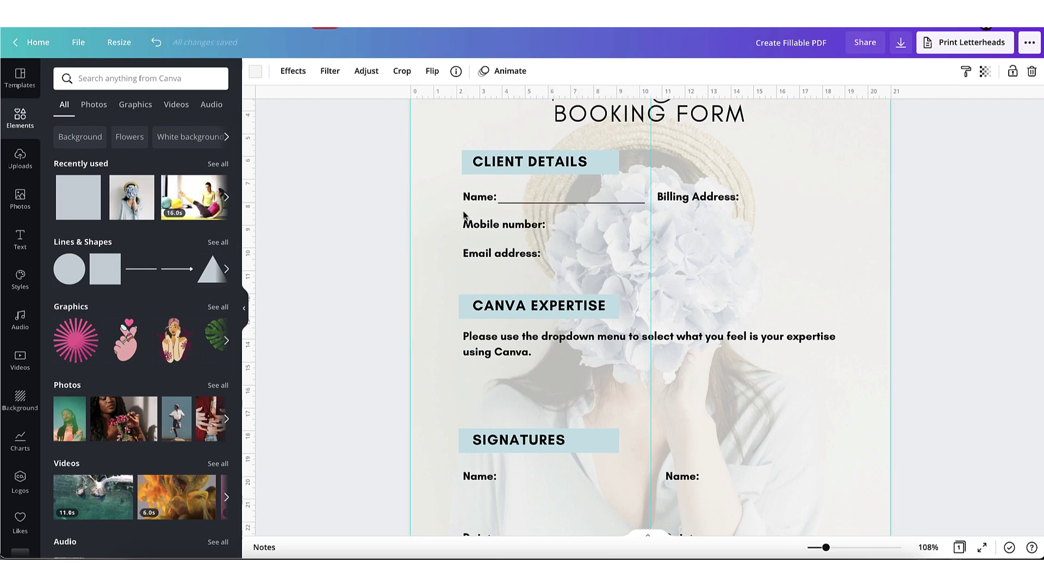
click(527, 203)
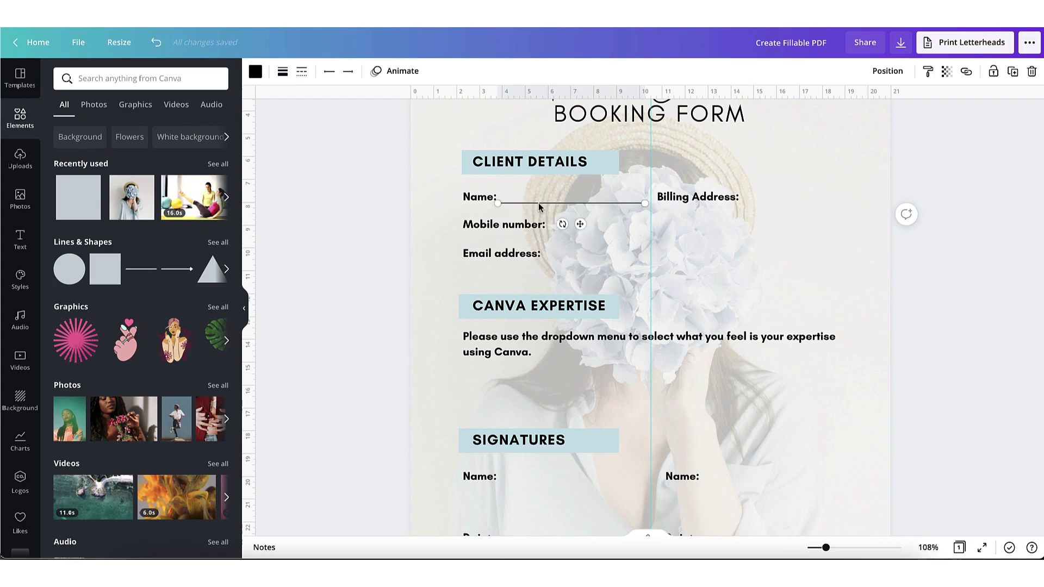
click(1013, 72)
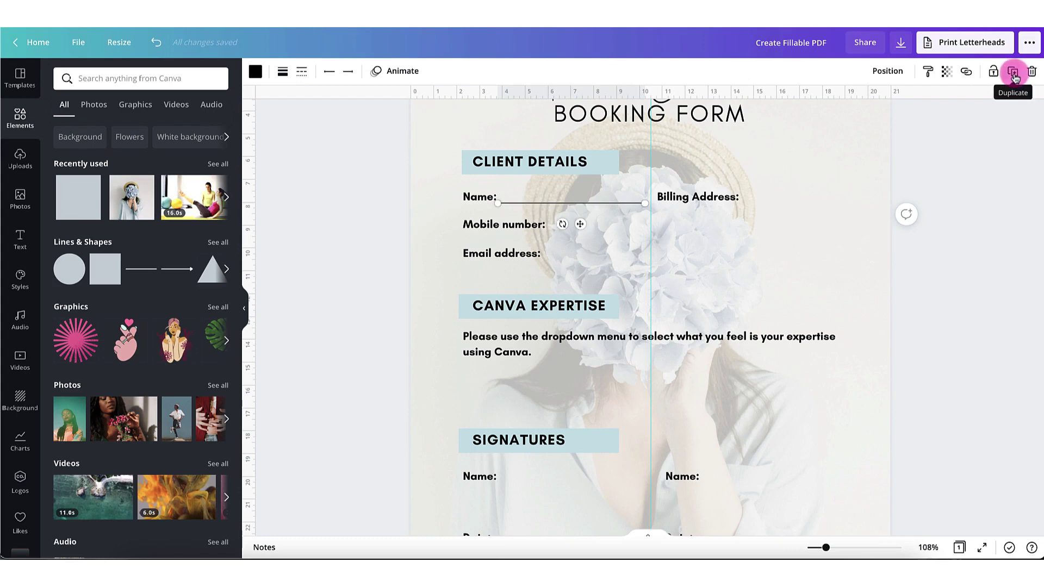
drag(587, 237, 628, 253)
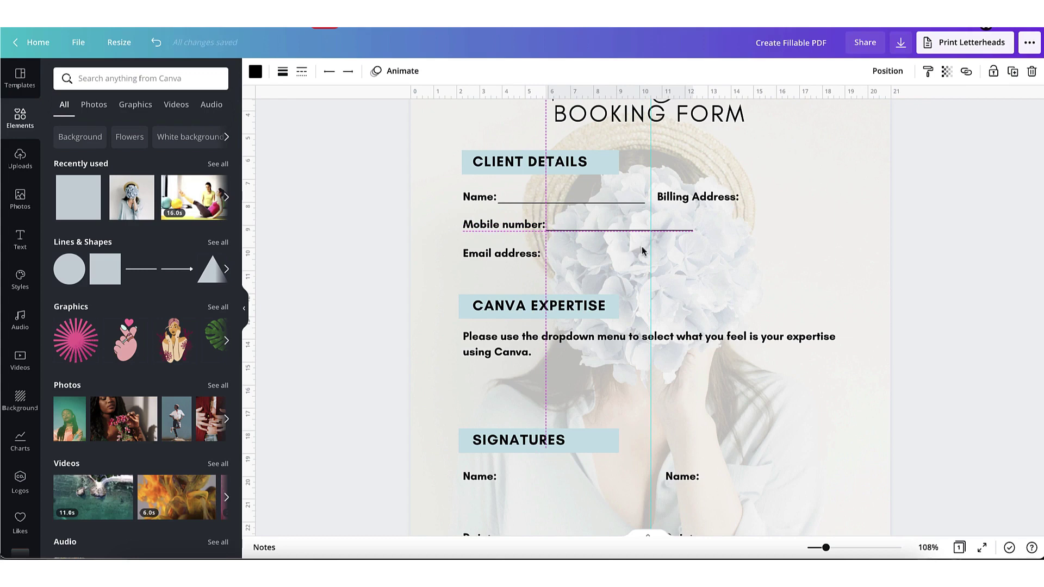
drag(693, 230, 644, 230)
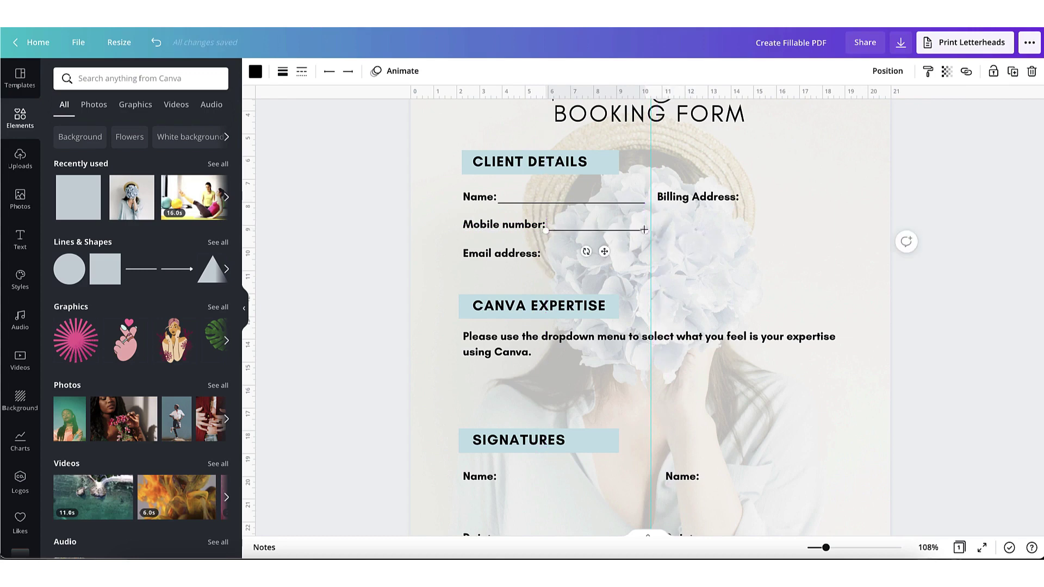
click(1012, 72)
drag(612, 261, 601, 278)
Step: Add two lengthened answer lines beneath Billing Address:
click(571, 202)
click(1013, 71)
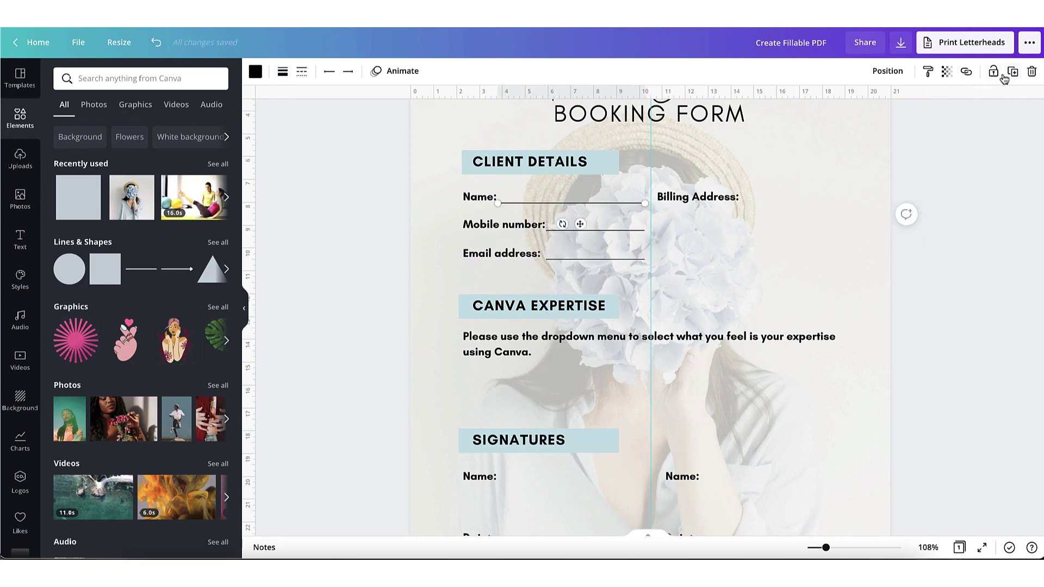
drag(590, 235, 738, 250)
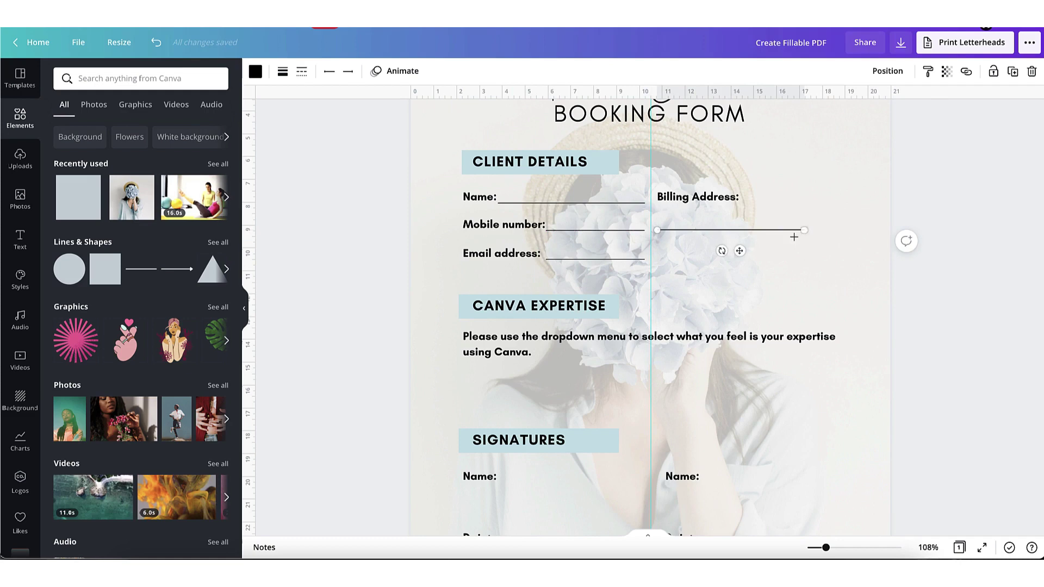
drag(805, 230, 842, 229)
click(1013, 71)
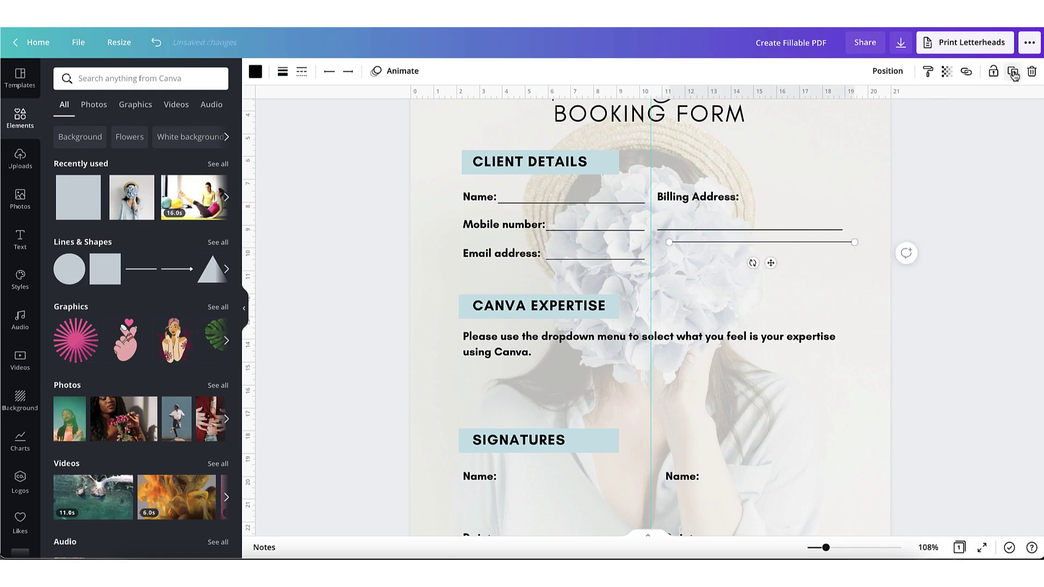
drag(769, 263, 758, 278)
click(443, 303)
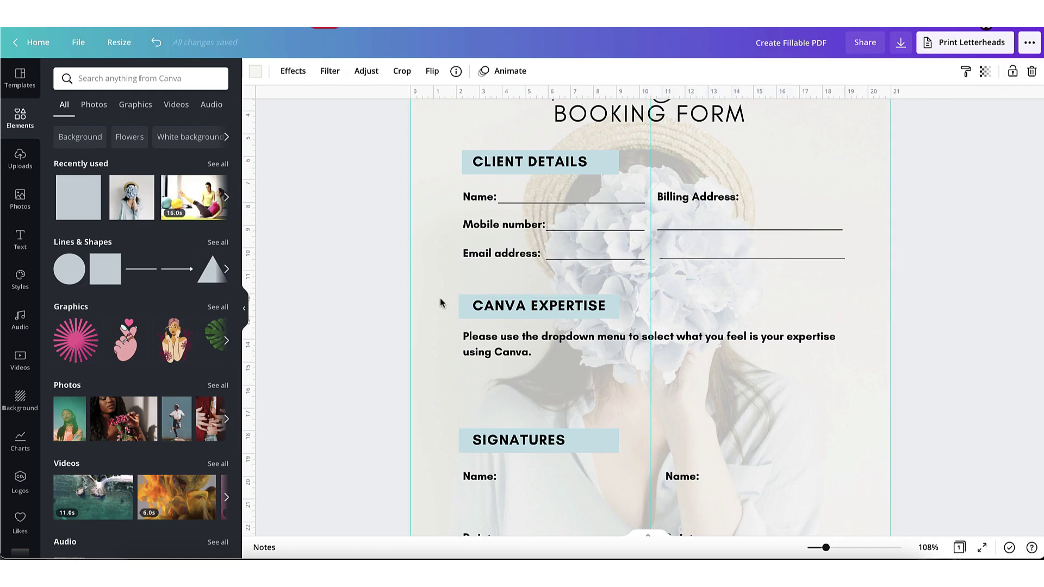
Step: Place underline copies beside Name: in both Signatures columns
scroll(425, 175, up, 1)
scroll(424, 175, down, 3)
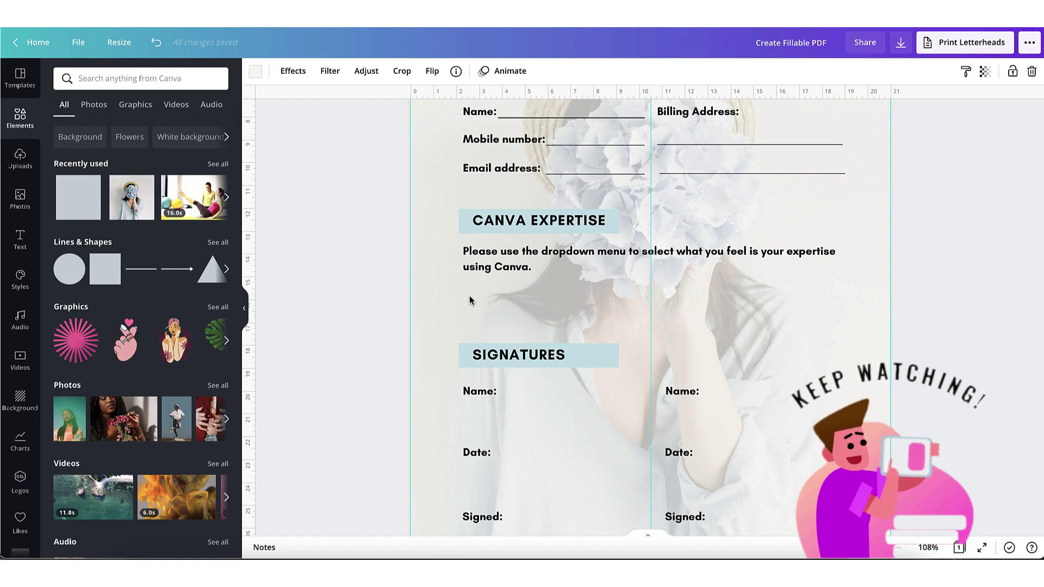
scroll(443, 306, down, 2)
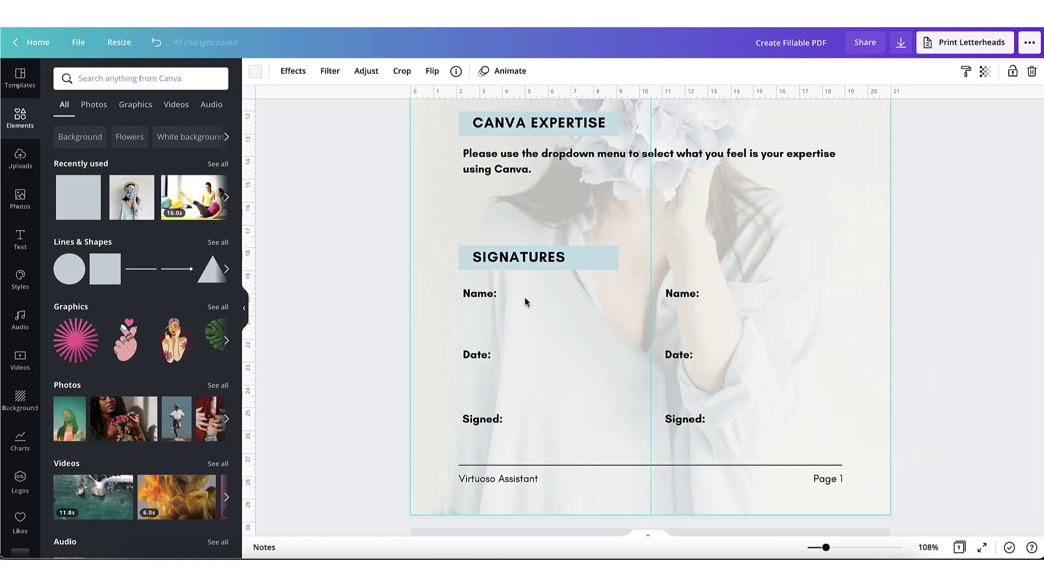
scroll(526, 270, up, 6)
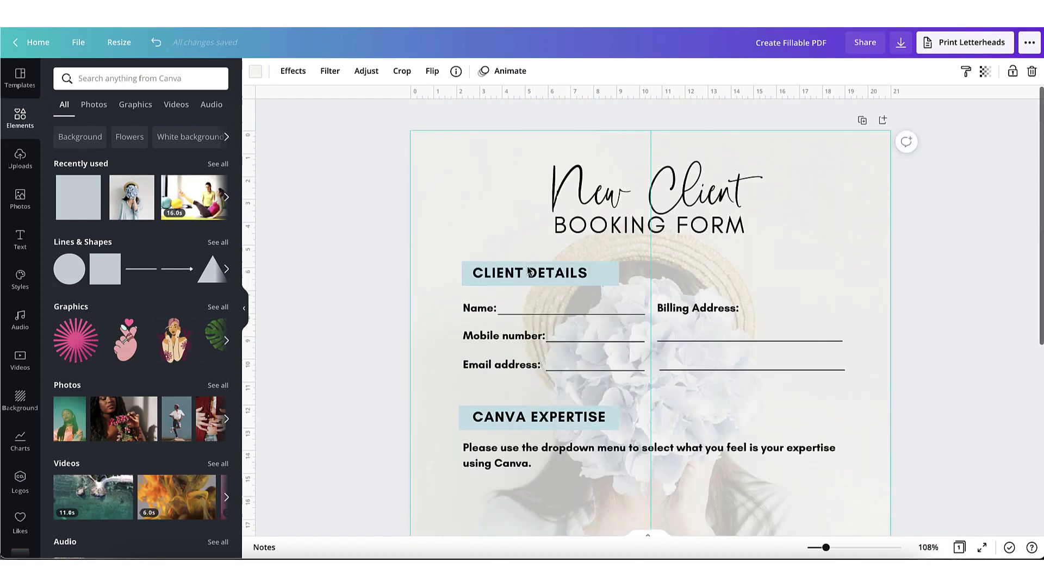
click(533, 315)
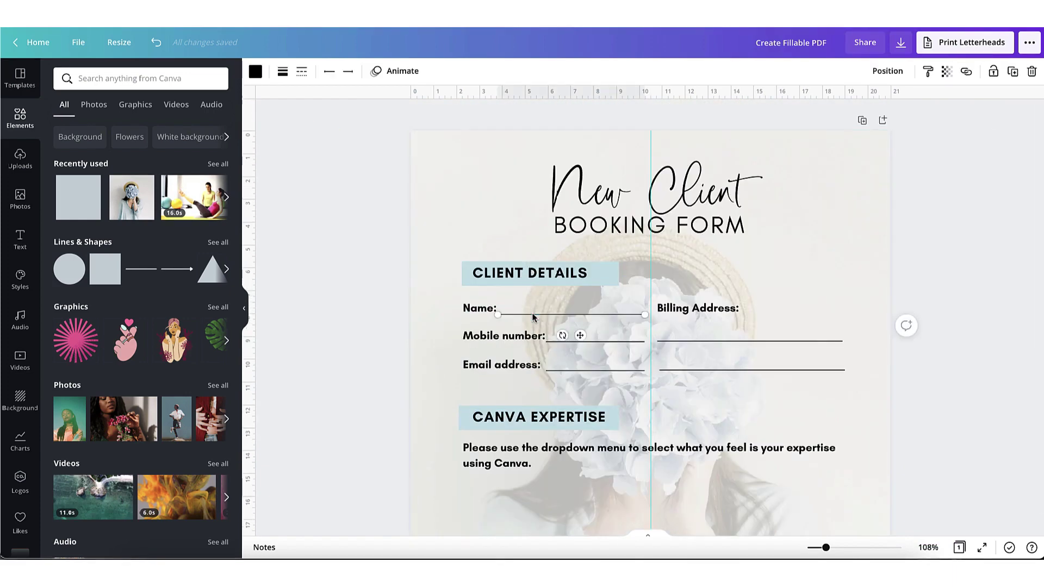
click(1013, 71)
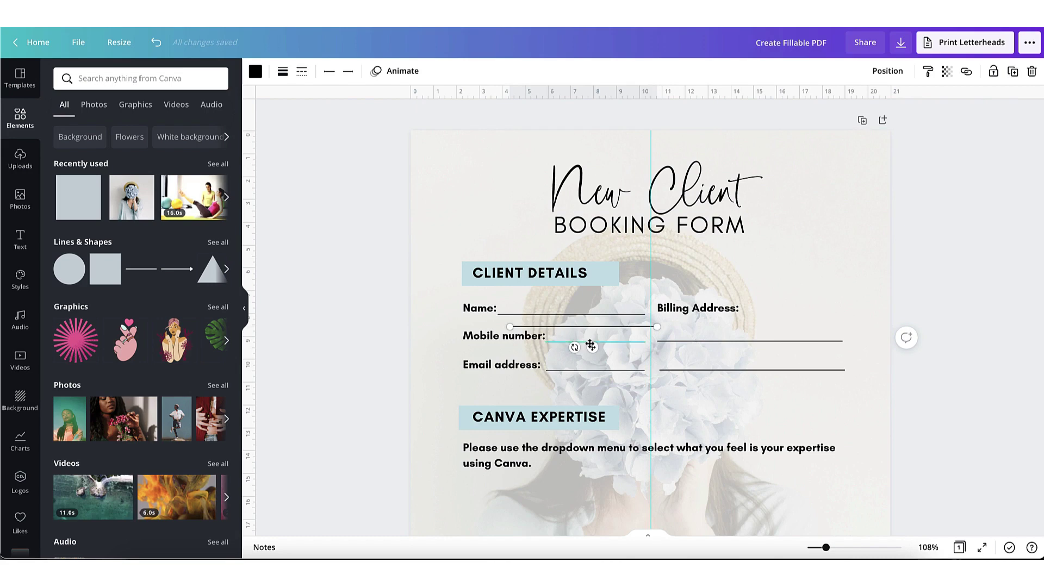
drag(592, 347, 574, 527)
scroll(568, 528, down, 2)
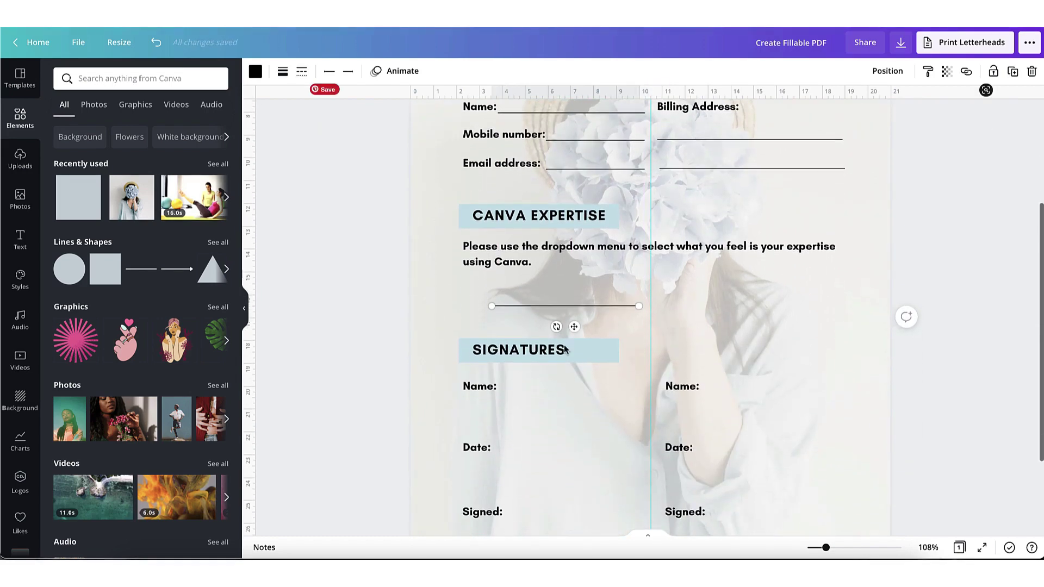
drag(576, 328, 581, 417)
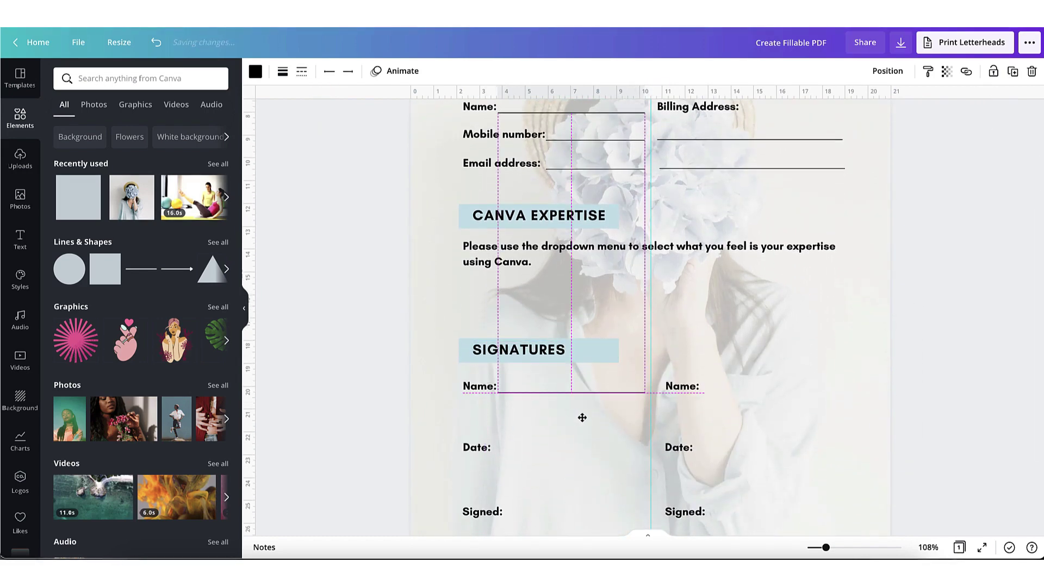
click(1012, 73)
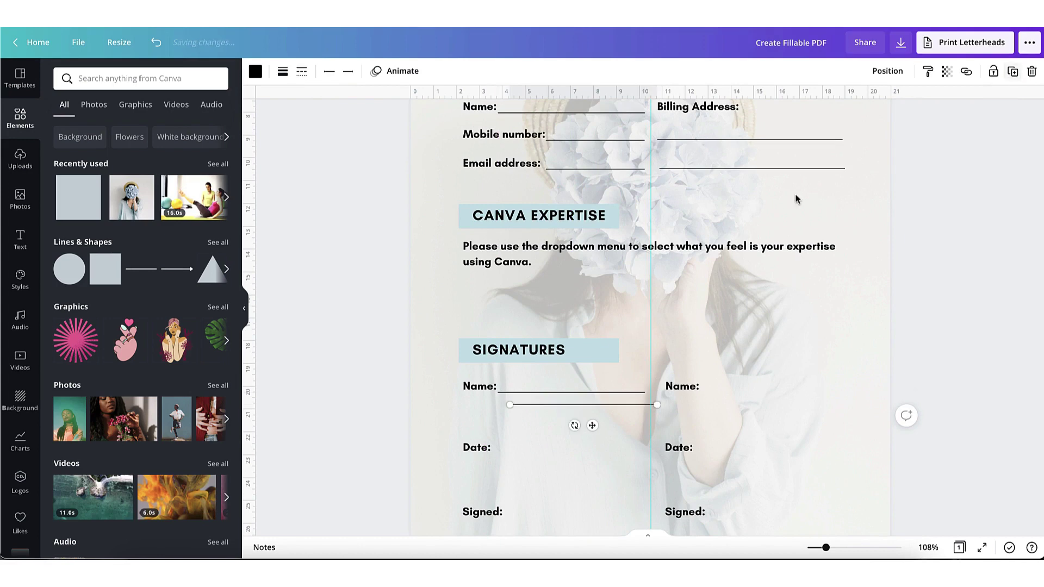
mouse_move(612, 424)
mouse_down()
mouse_move(794, 408)
mouse_move(786, 412)
mouse_up()
click(575, 473)
scroll(575, 473, down, 3)
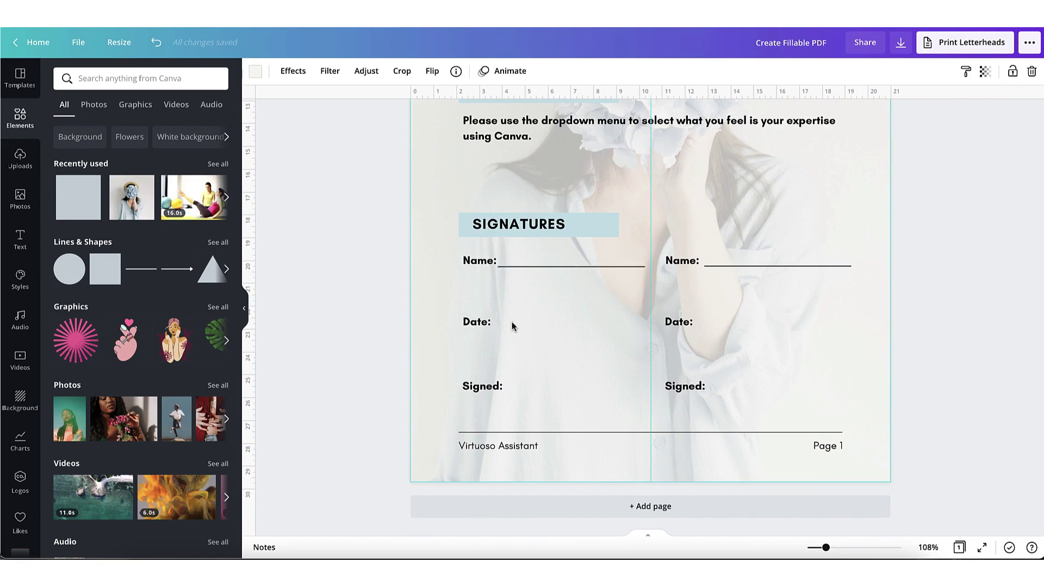
Step: Add underline copies after Date: and Signed: in both Signatures columns
click(582, 266)
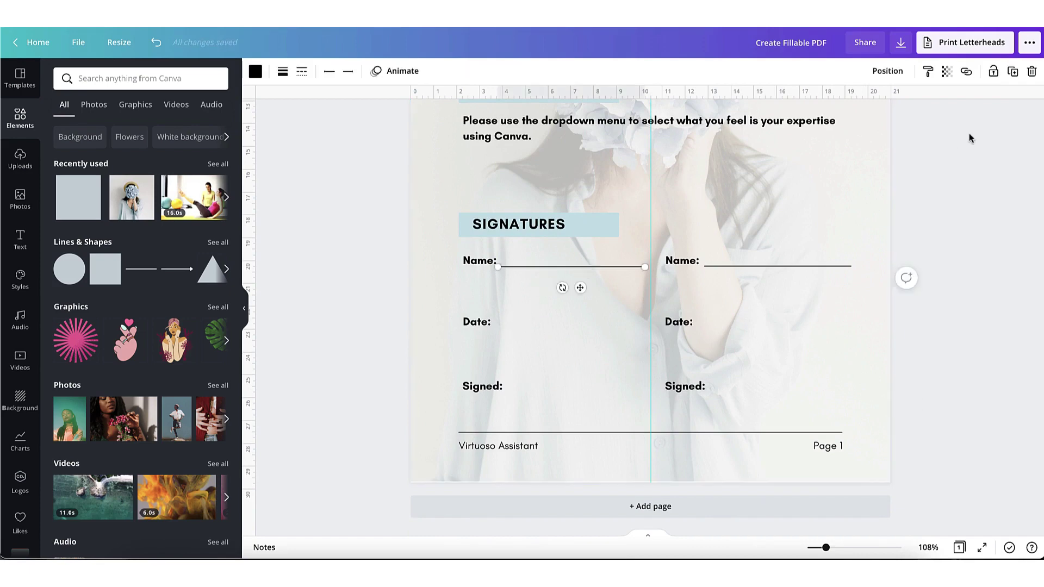
click(1012, 71)
drag(613, 298, 795, 411)
click(1012, 71)
click(1012, 71)
click(605, 329)
click(1011, 79)
drag(592, 361, 776, 350)
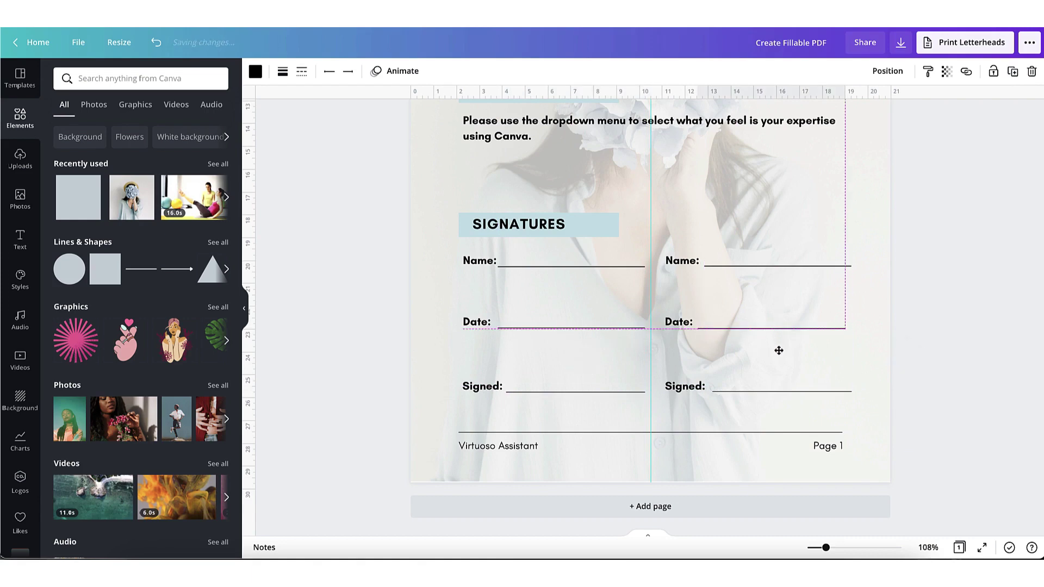
click(450, 373)
scroll(449, 373, up, 2)
scroll(449, 373, up, 4)
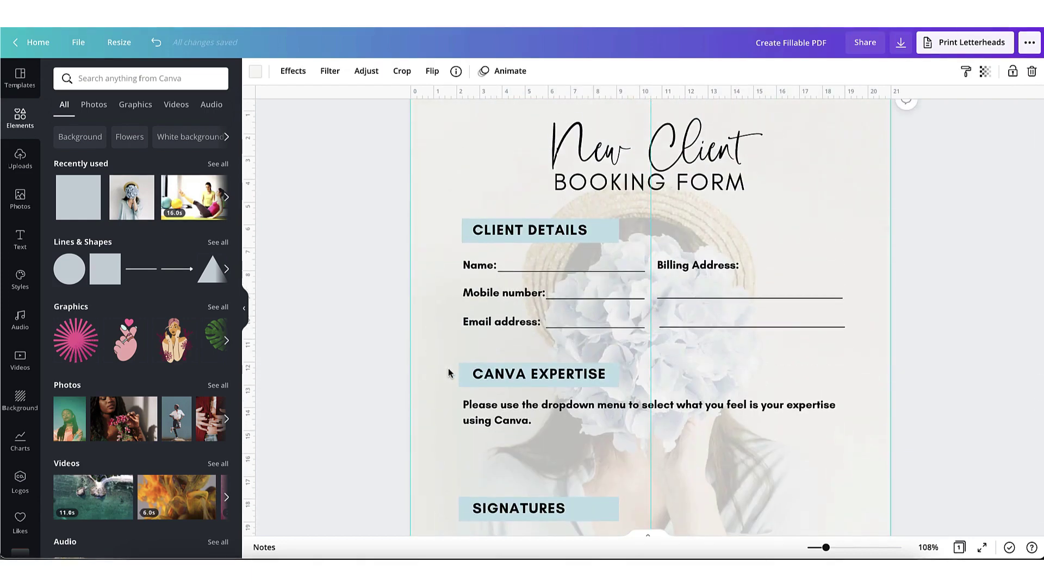
scroll(449, 373, down, 4)
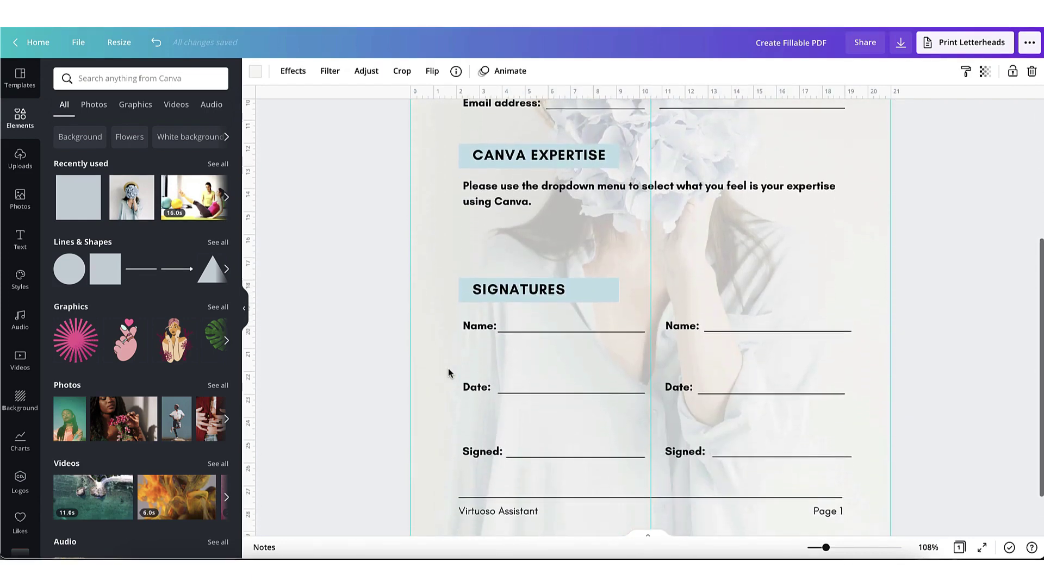
Step: Link the Virtuoso Assistant footer text to the pasted company website URL
scroll(443, 408, up, 5)
scroll(436, 450, down, 5)
scroll(435, 448, down, 2)
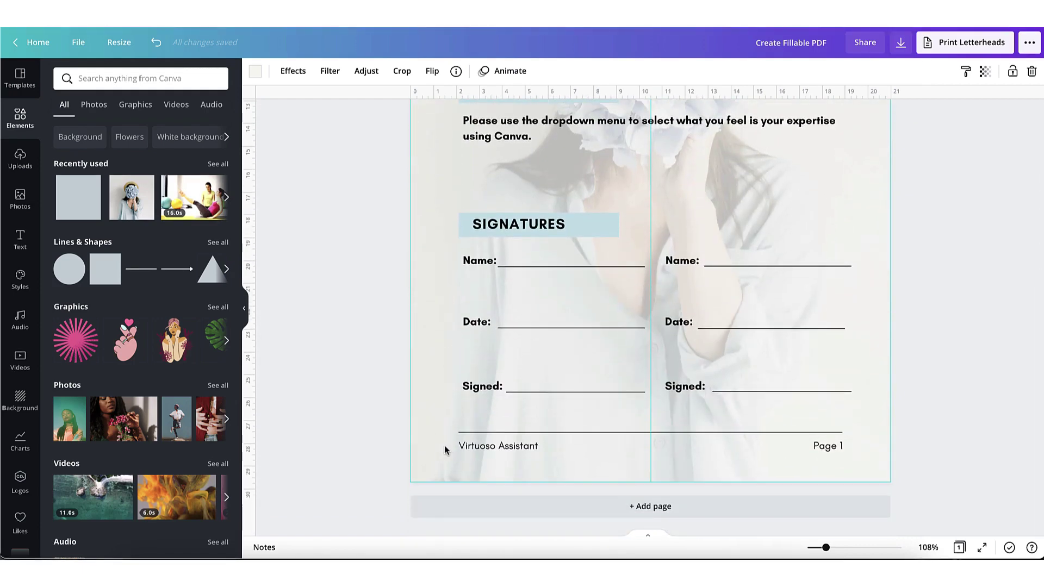
click(533, 447)
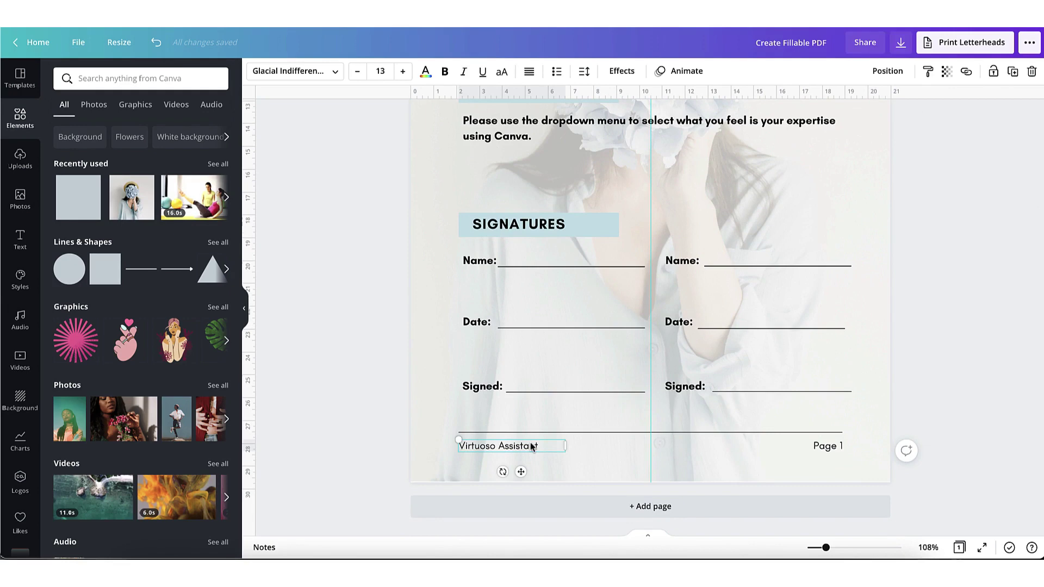
drag(539, 447, 448, 443)
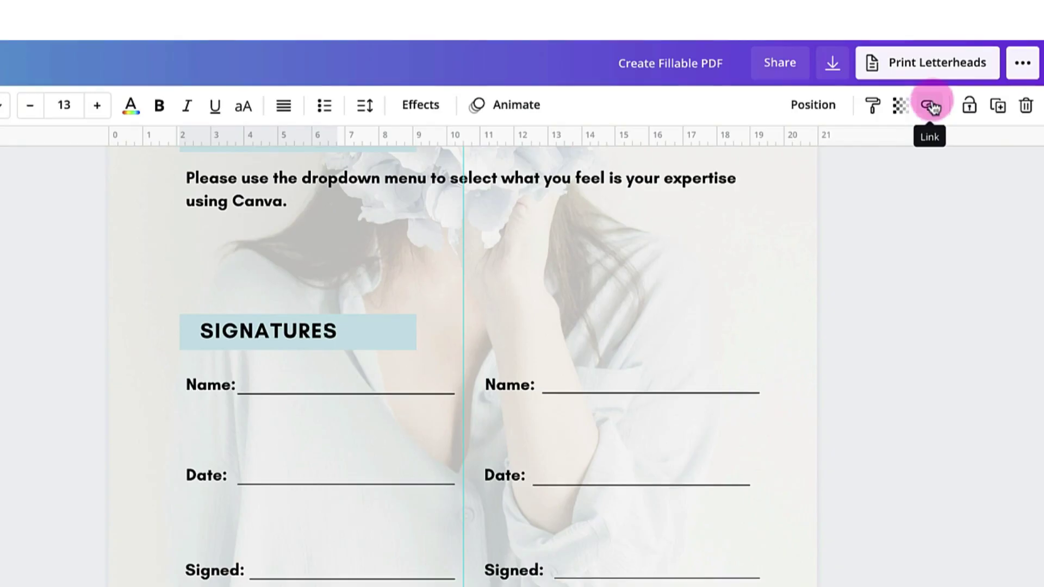
click(966, 72)
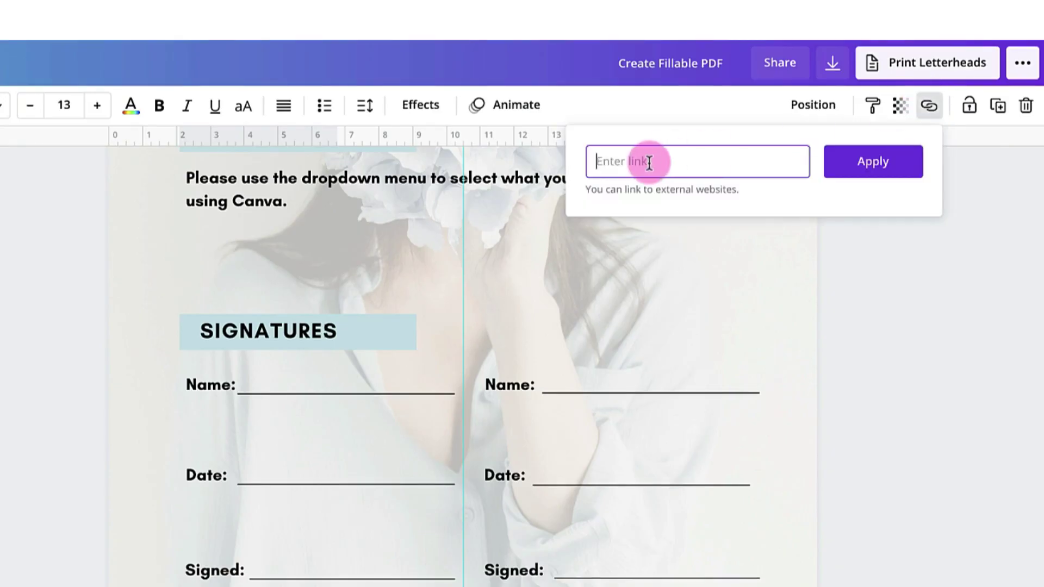
text(www.virtuosoassistant.co.uk)
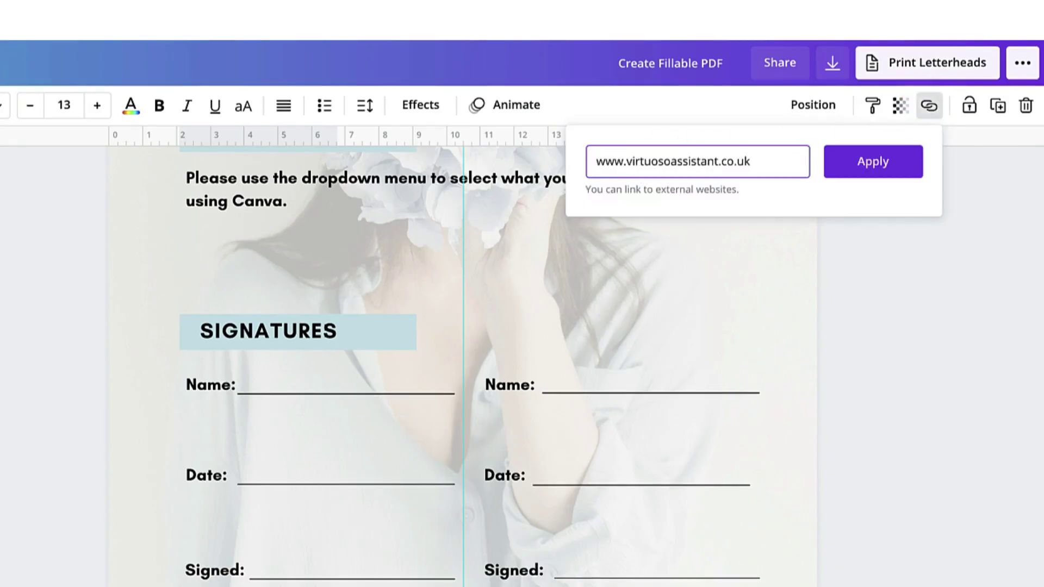
click(872, 163)
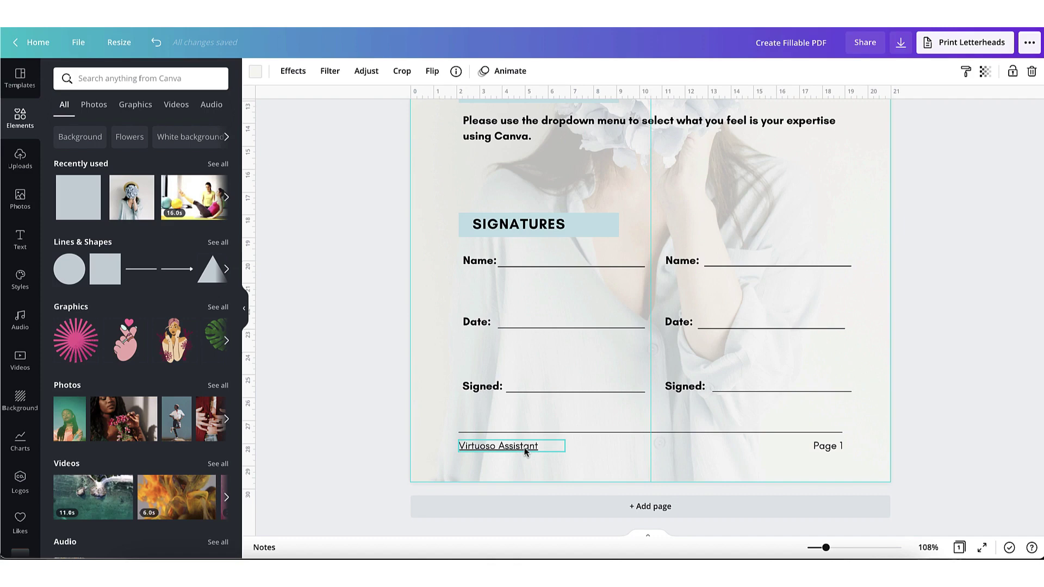
Step: Download the booking form with the PDF Standard file type
scroll(776, 258, up, 6)
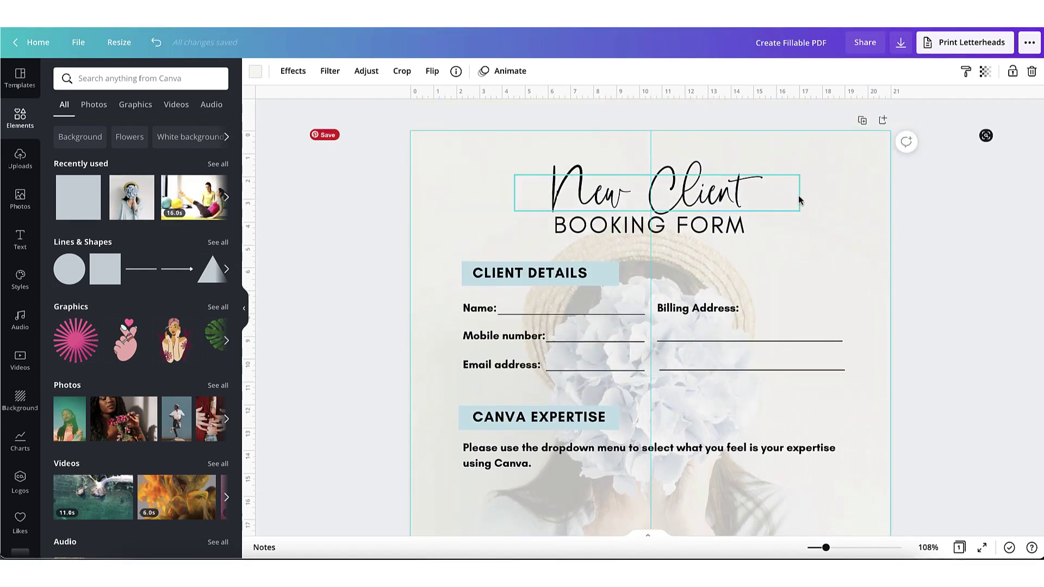
click(905, 48)
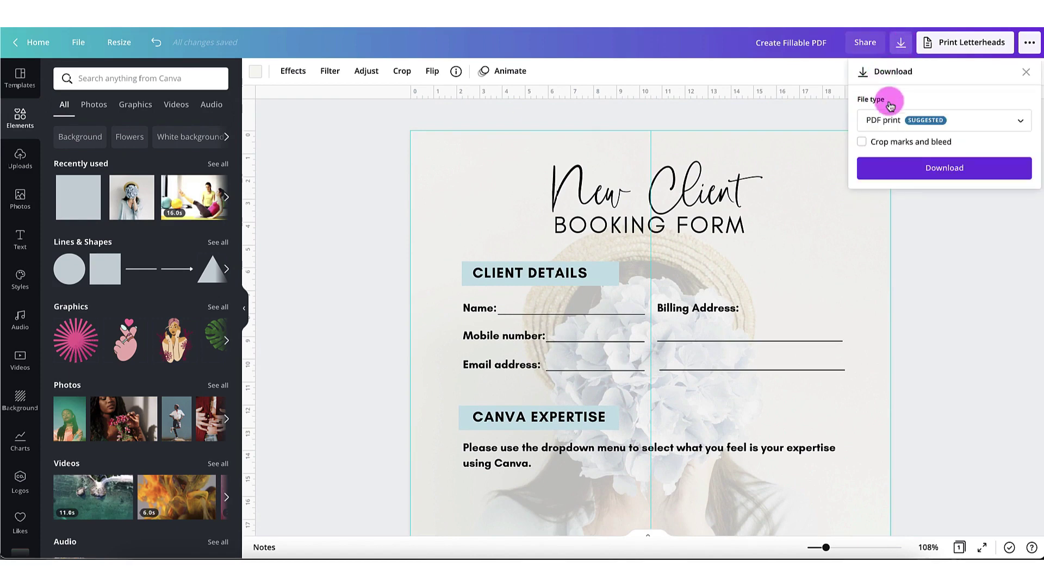
click(884, 120)
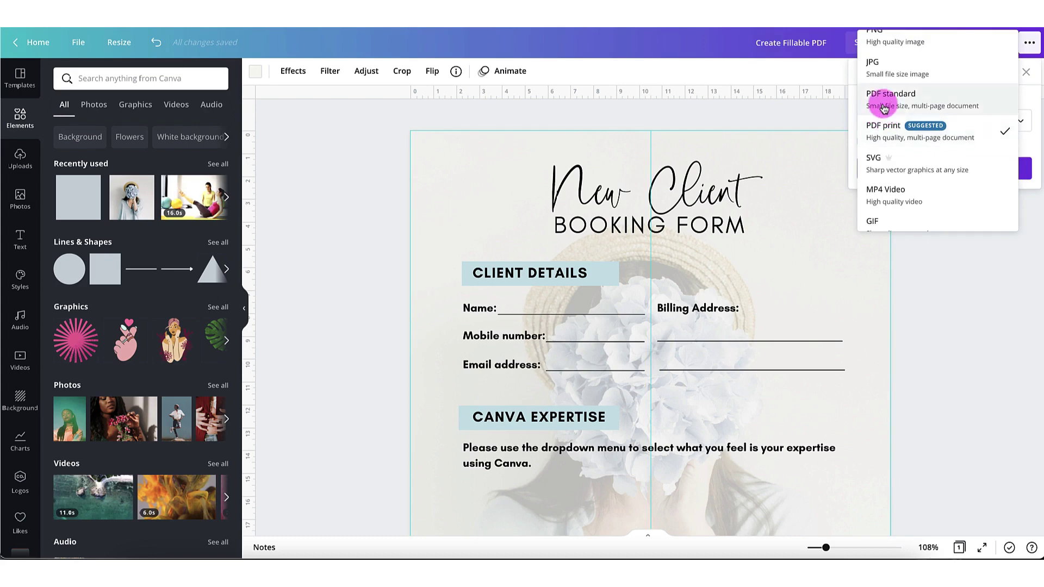
click(884, 102)
click(937, 148)
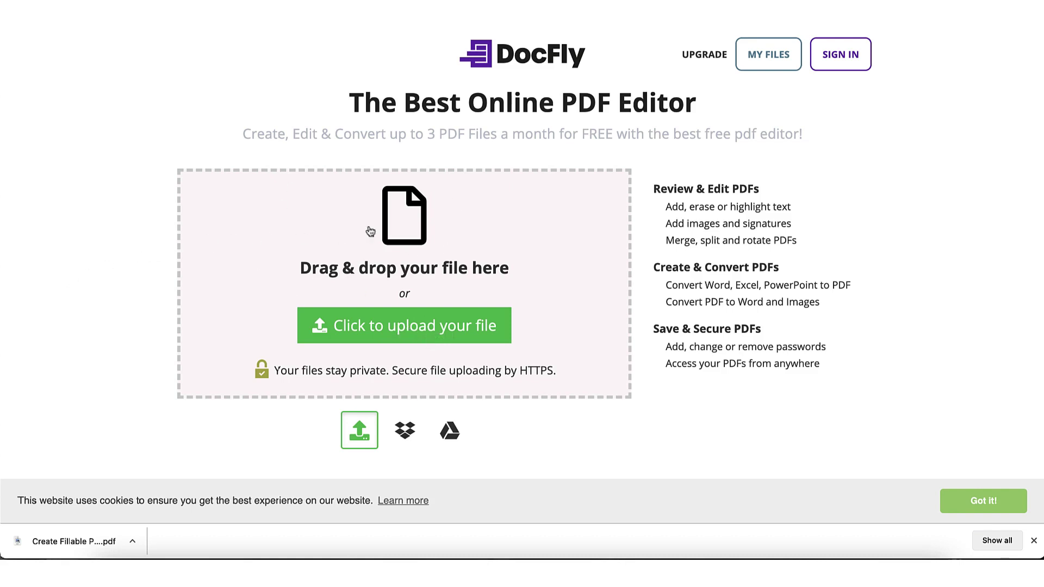
Step: Show the options for the downloaded booking form PDF in the download bar
click(132, 543)
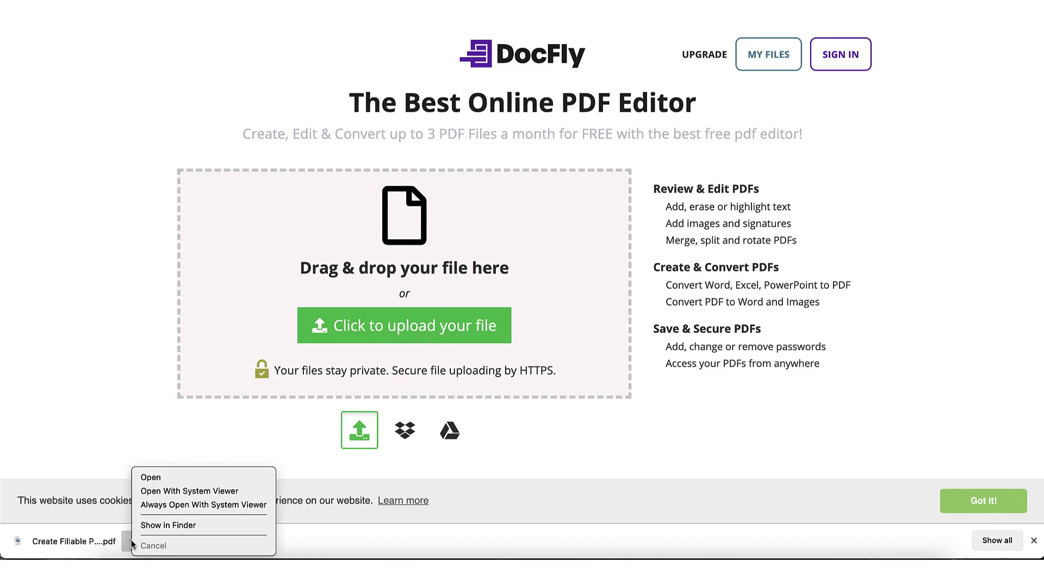
Step: Reveal Create Fillable PDF (2).pdf in Finder and drop it into DocFly's upload area
click(163, 459)
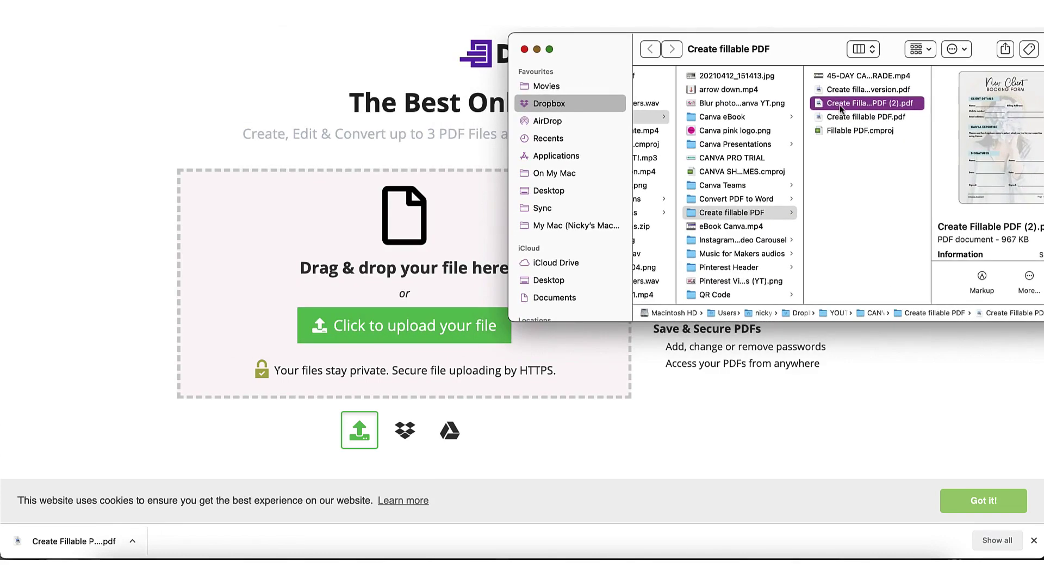
drag(840, 109, 364, 274)
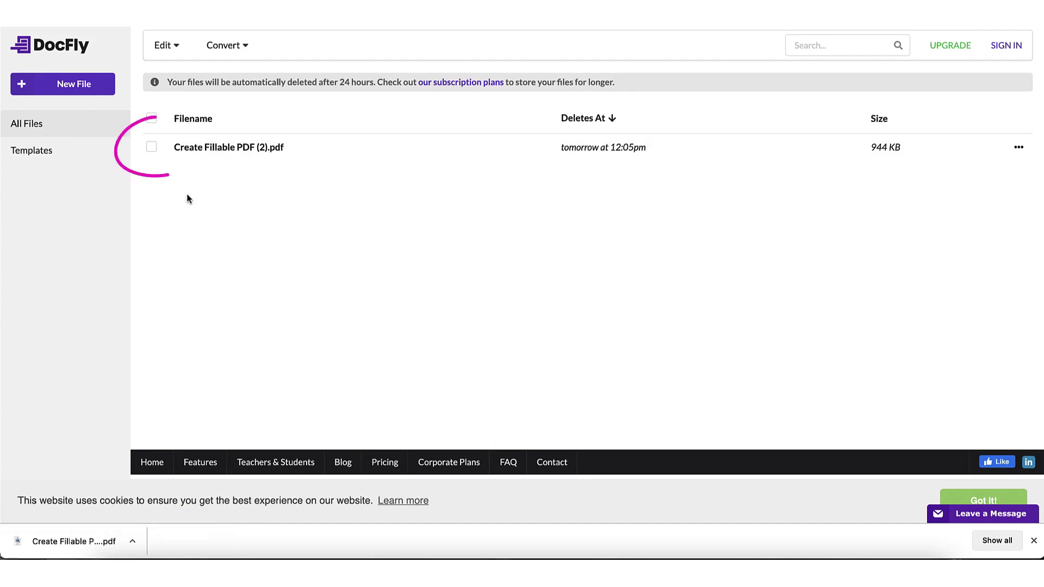
Step: Select the uploaded Create Fillable PDF (2) file and open it in PDF Form Creator
click(152, 149)
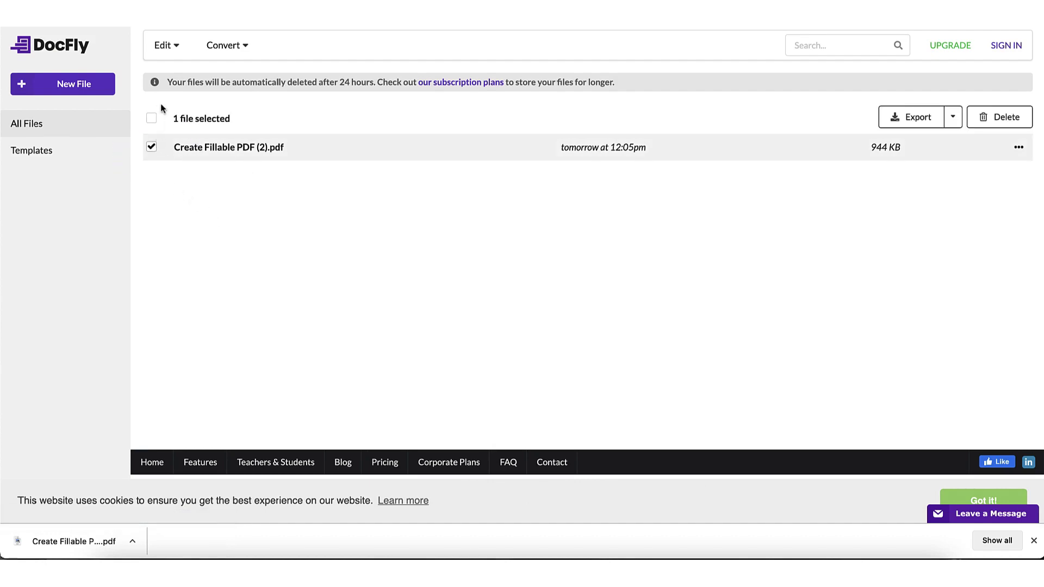
click(177, 47)
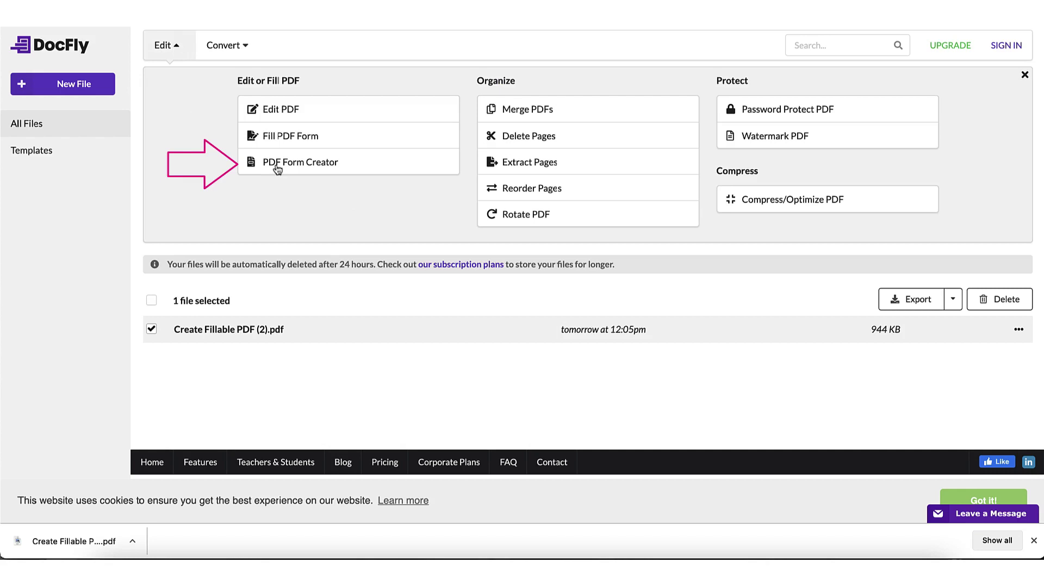
click(300, 164)
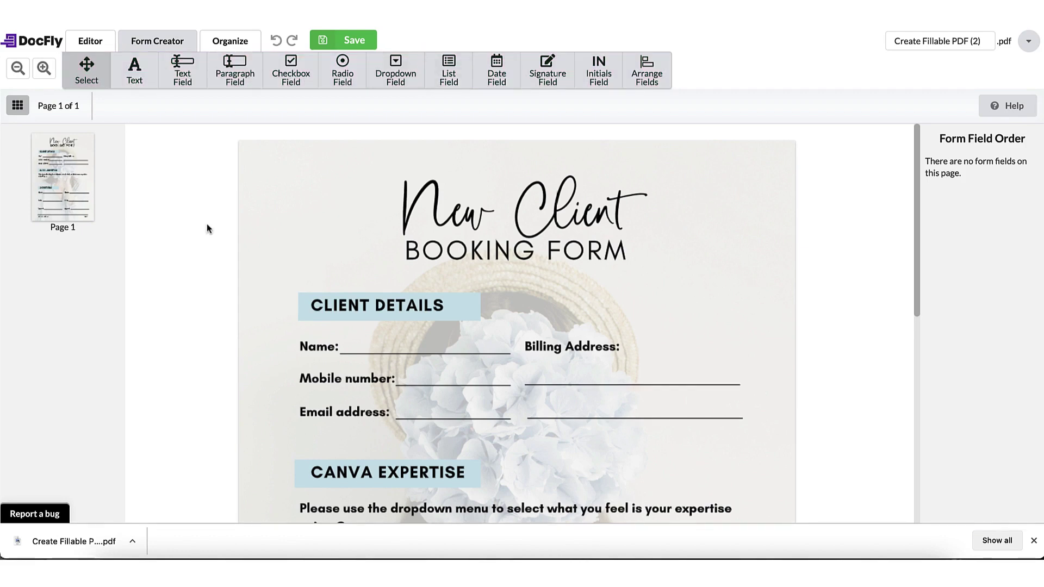
Step: Choose the Text Field tool with Helvetica kept as the size-14 field font
scroll(207, 228, down, 1)
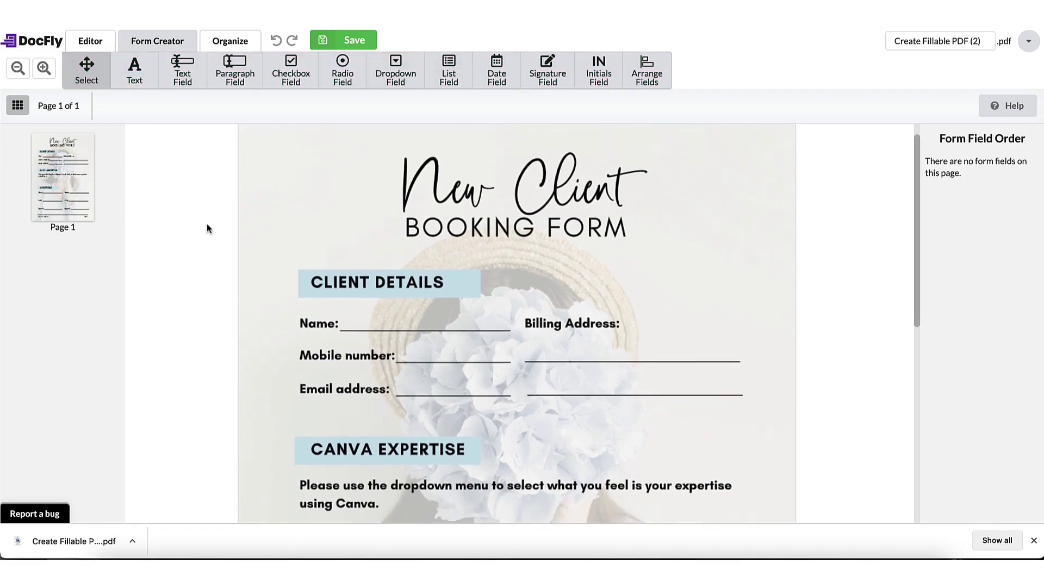
scroll(207, 223, down, 3)
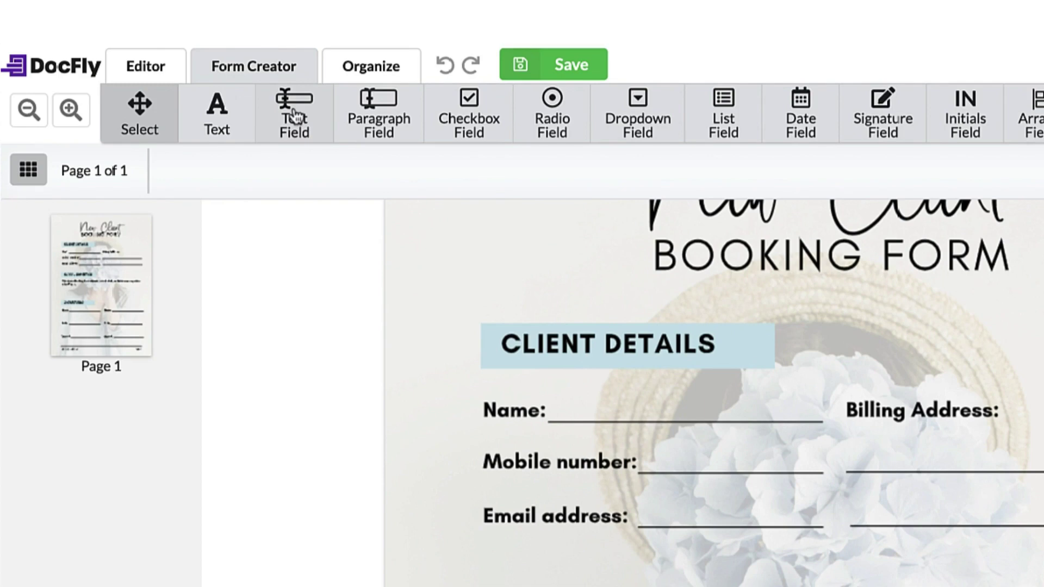
click(294, 116)
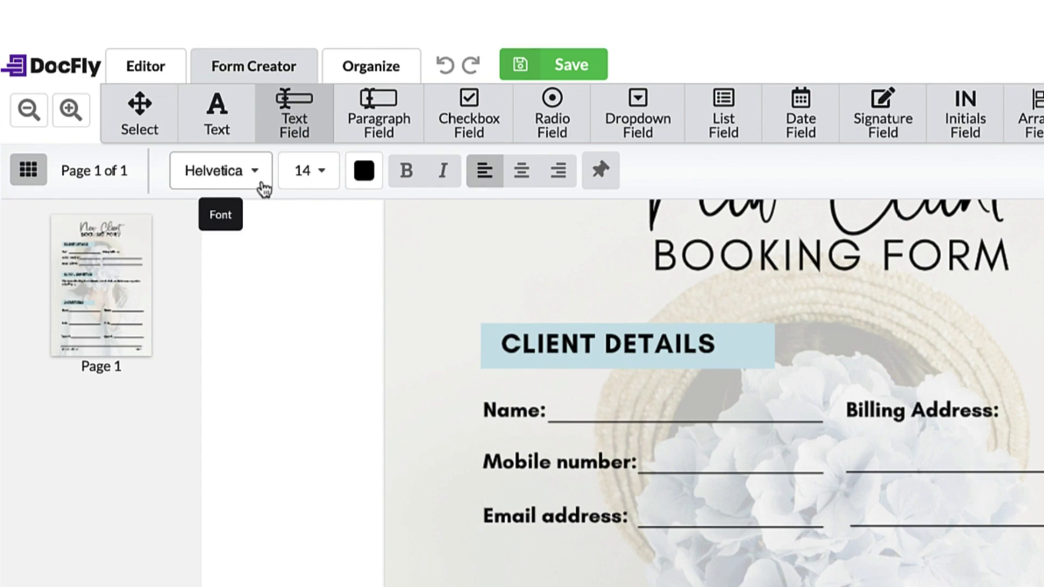
click(258, 185)
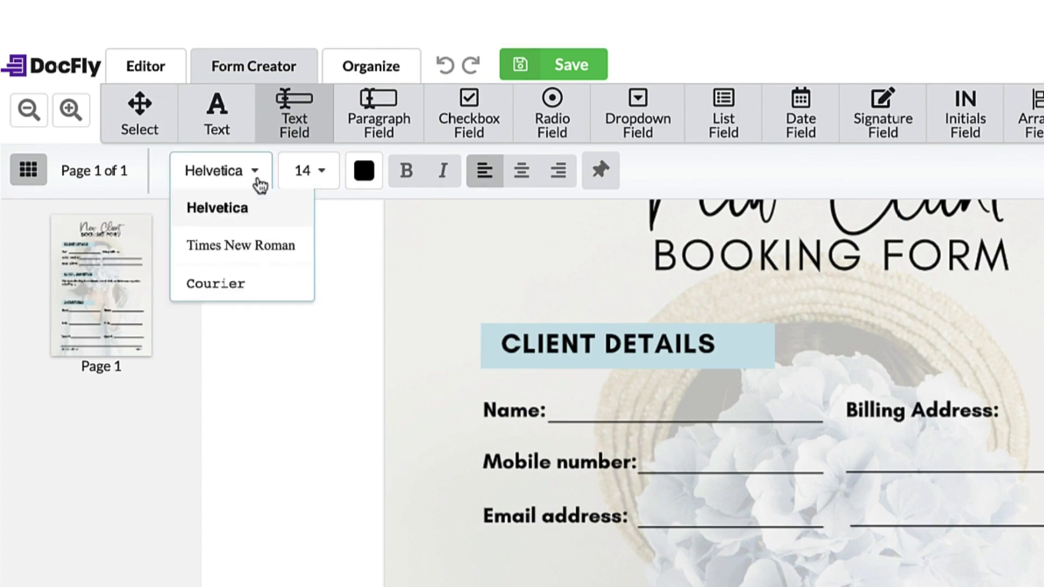
click(237, 207)
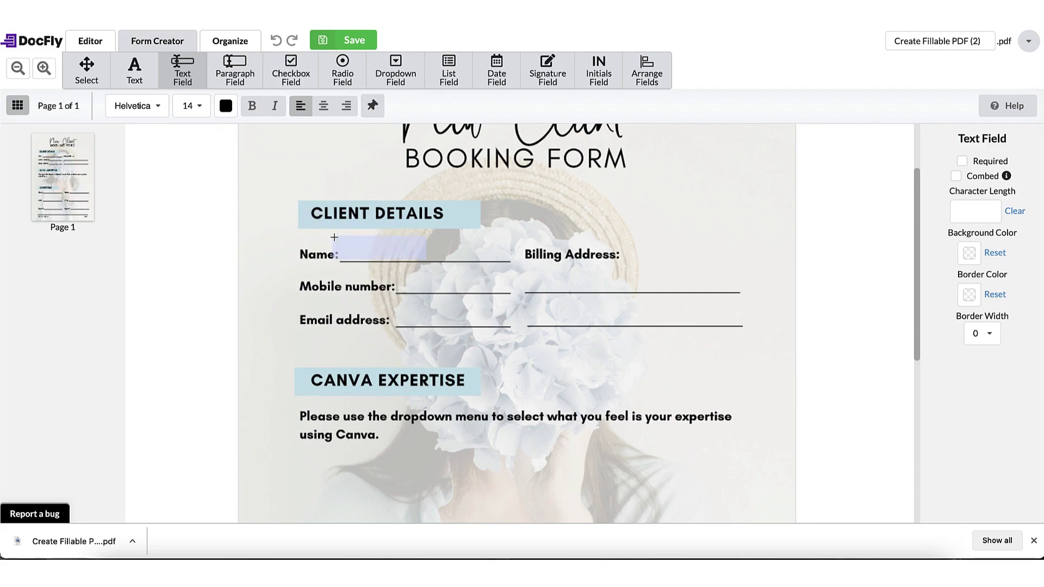
Step: Place text fields sized to the Name, Mobile number and Email address lines
click(339, 238)
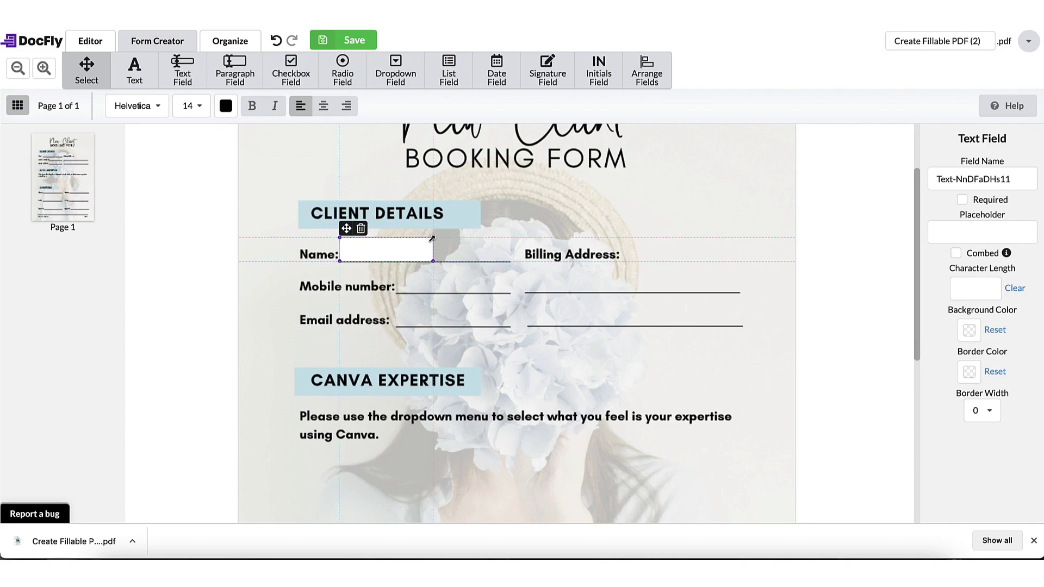
drag(431, 238, 509, 237)
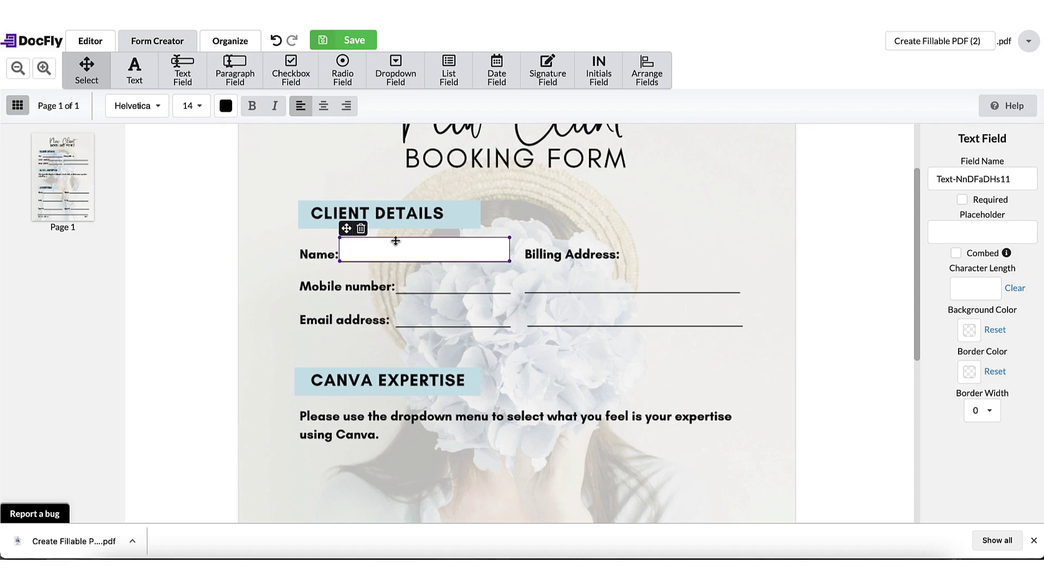
click(197, 77)
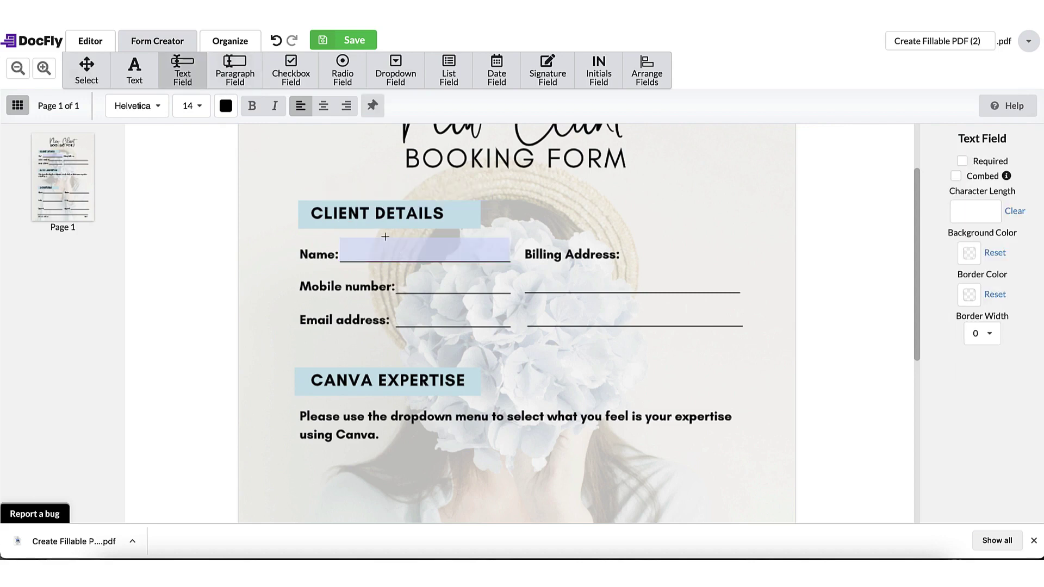
click(391, 270)
drag(562, 270, 510, 271)
click(182, 71)
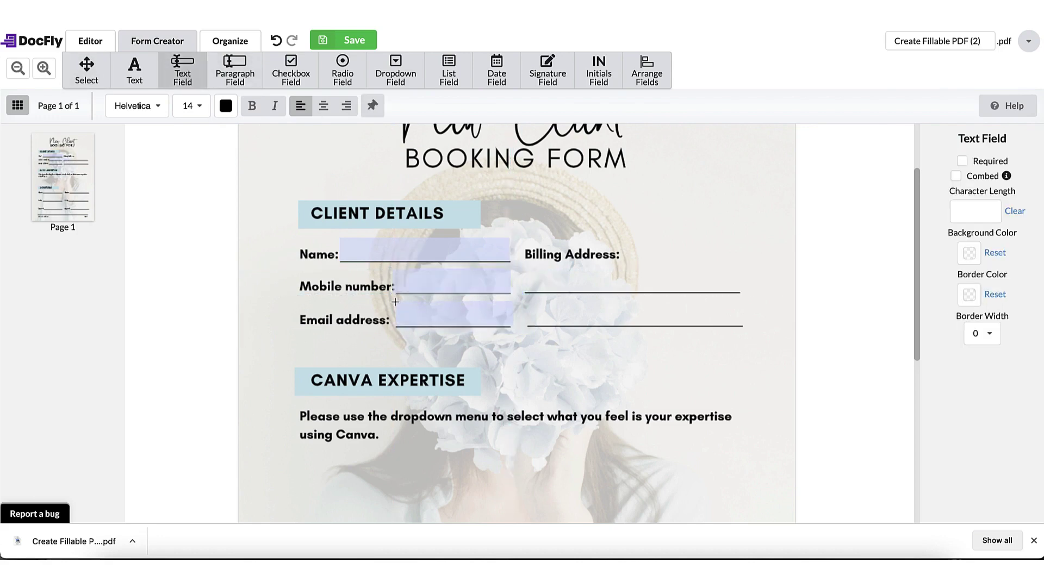
click(394, 302)
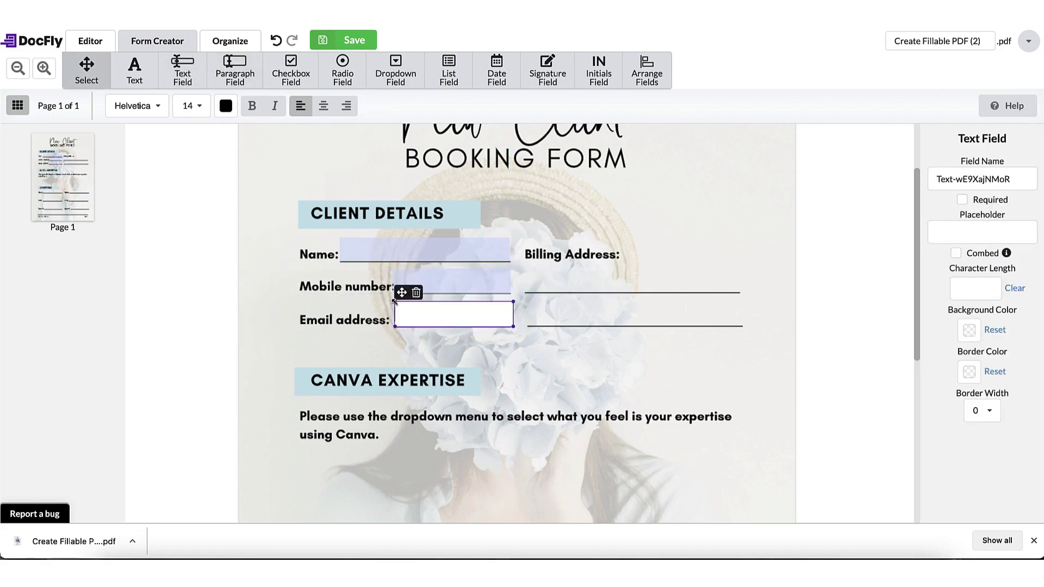
Step: Add text fields across both Billing Address lines
click(183, 71)
click(523, 266)
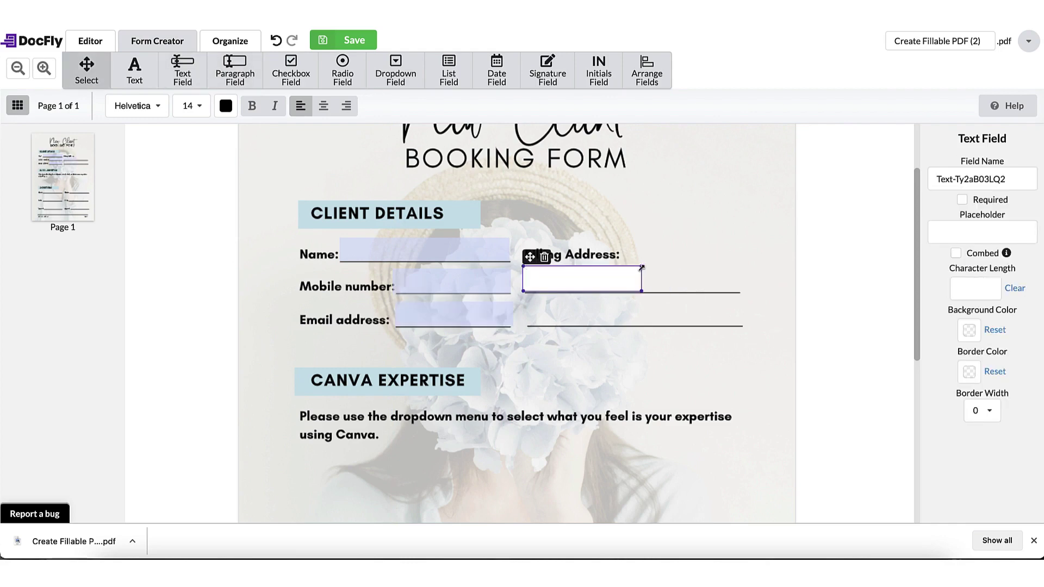
drag(642, 268, 739, 267)
click(183, 71)
click(524, 301)
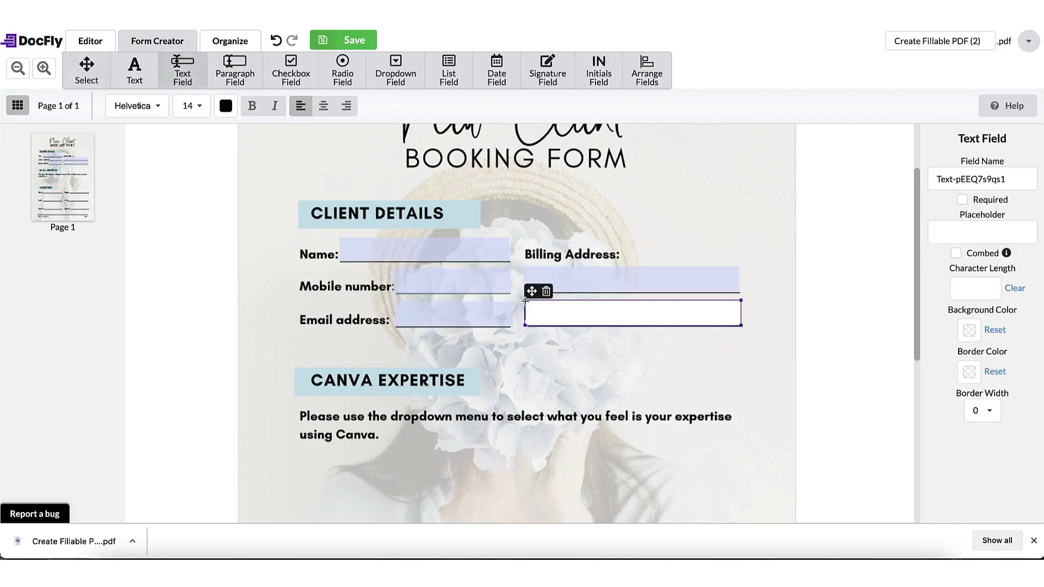
Step: Place a dropdown field under 'using Canva.' and stretch it across the page
scroll(521, 373, down, 2)
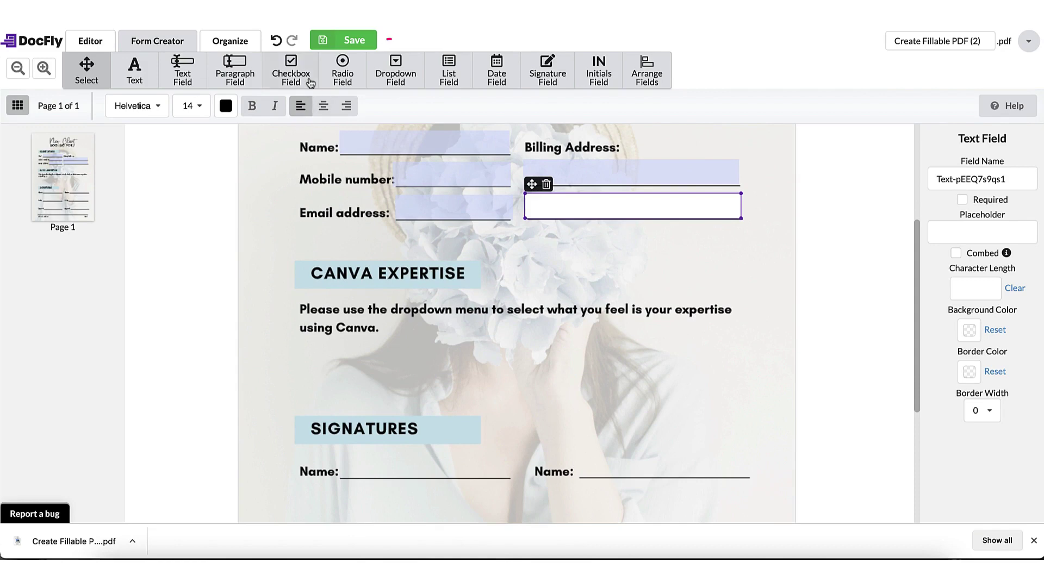
click(396, 64)
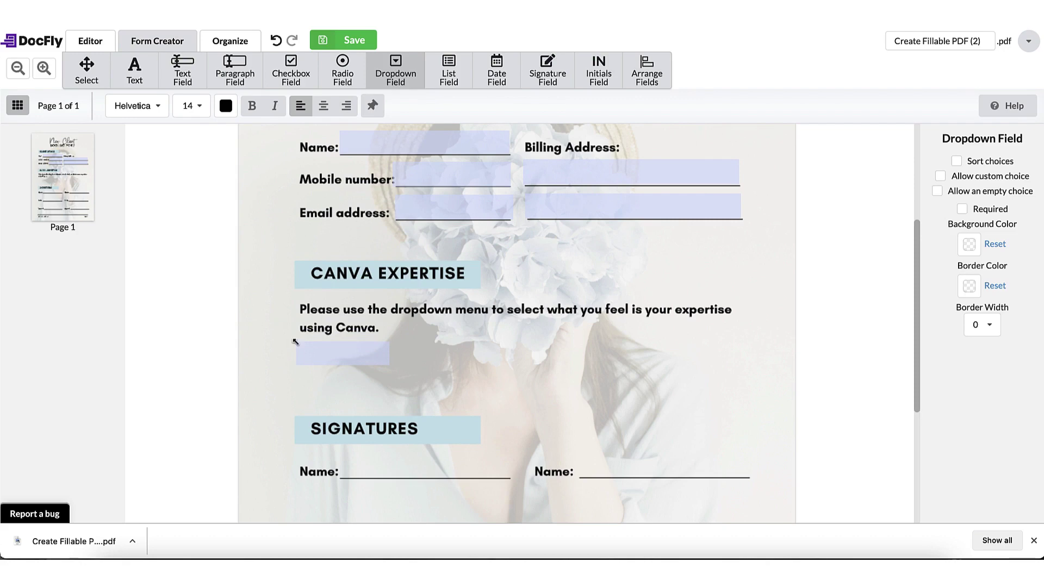
click(295, 341)
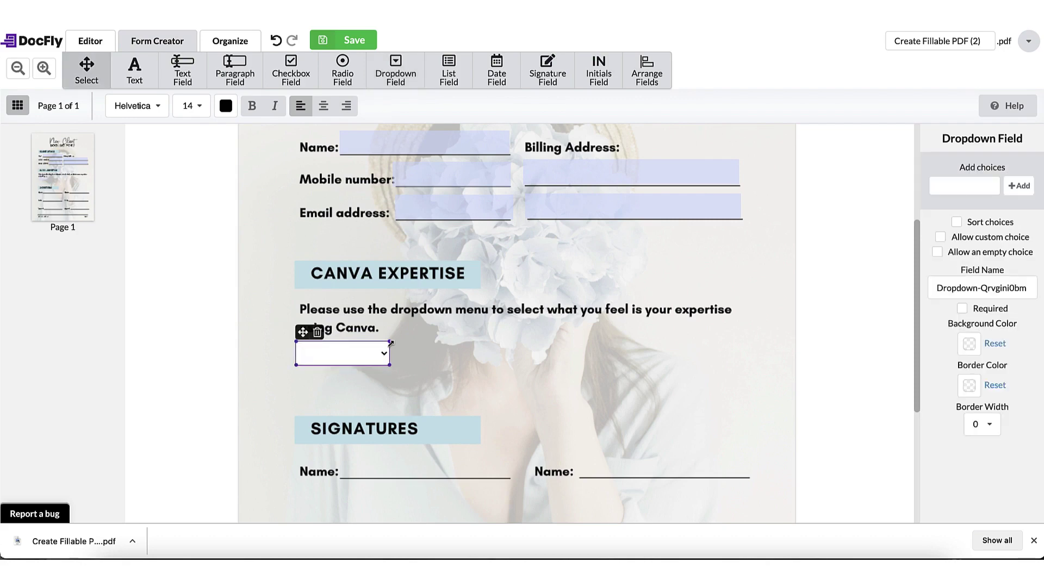
drag(390, 343, 603, 367)
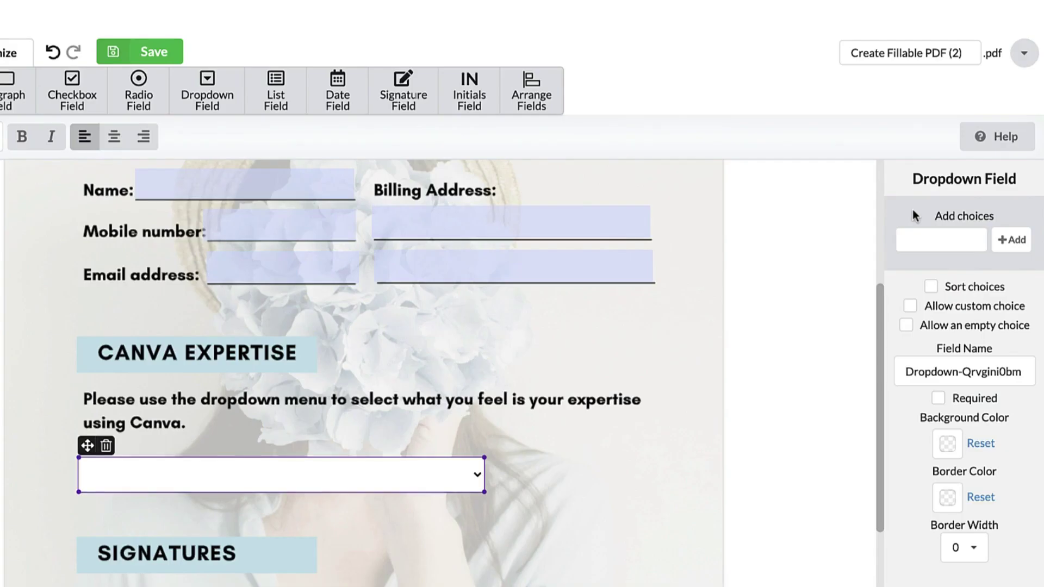
Step: Add the choices Beginner, Intermediate and Super-star to the dropdown and preview the list
click(957, 239)
text(Beginner)
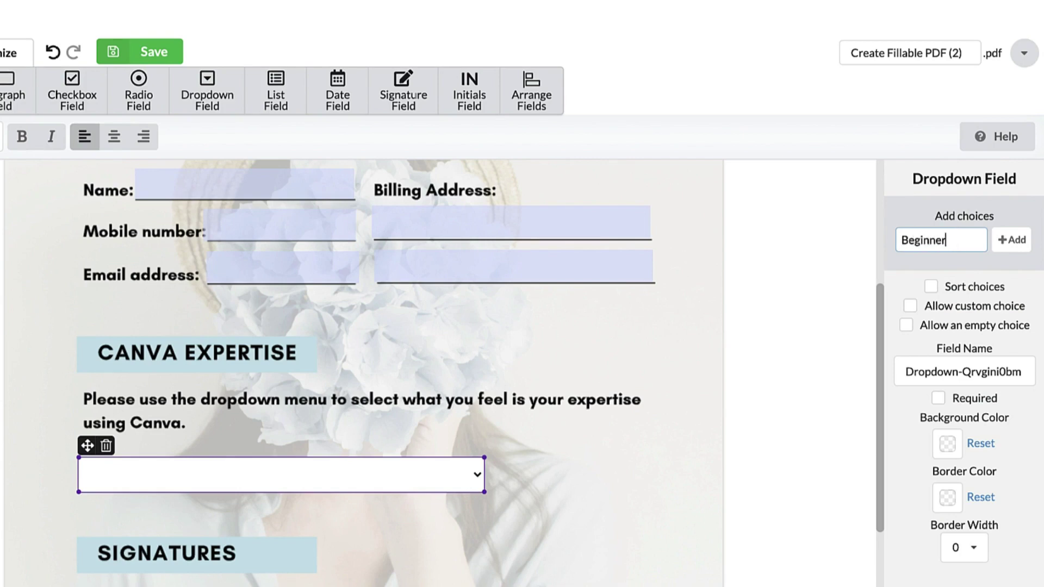
click(1007, 243)
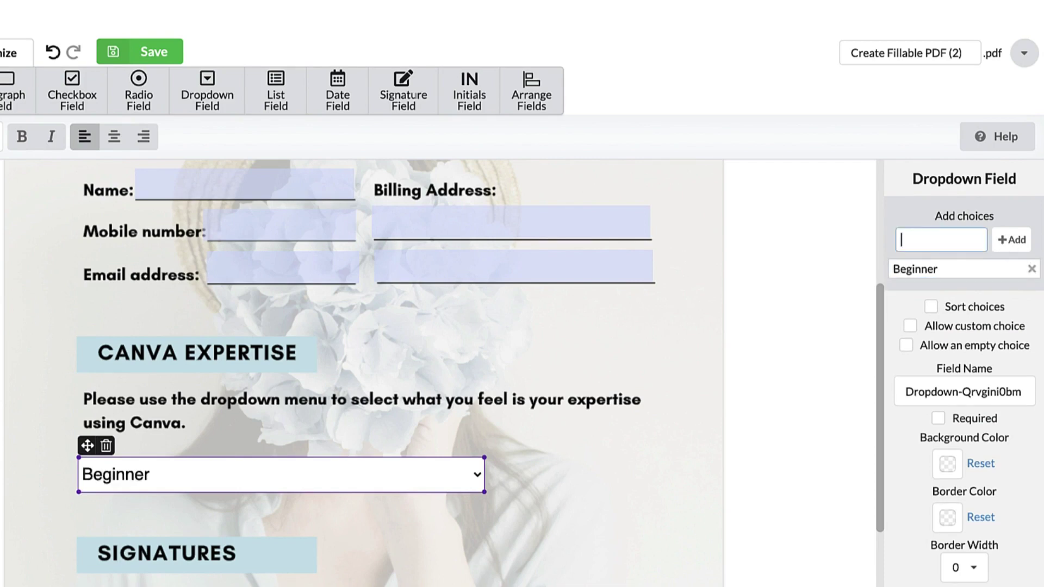
text(Intermediate)
click(1010, 240)
text(Super-star)
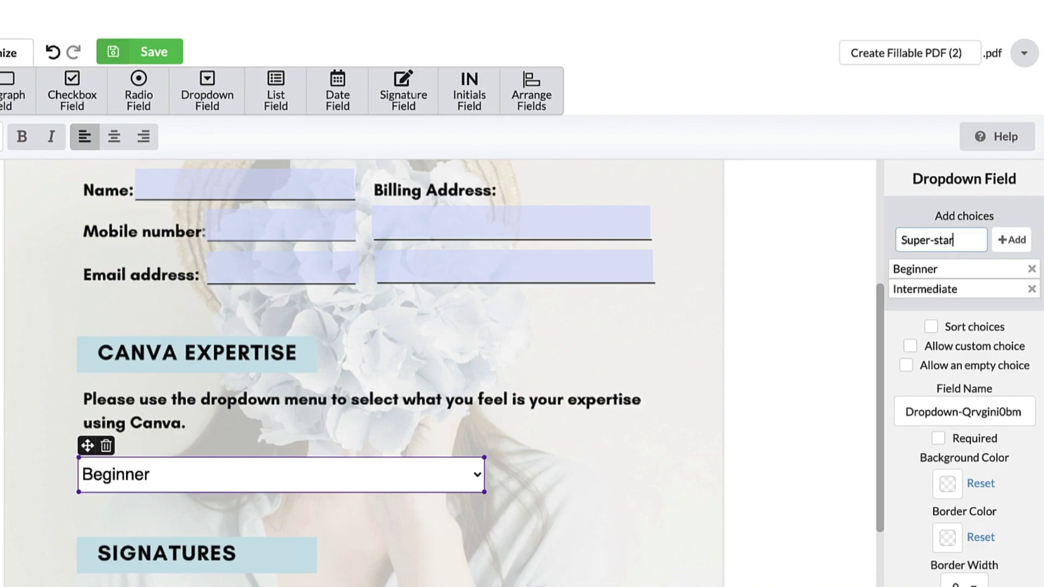
click(1010, 241)
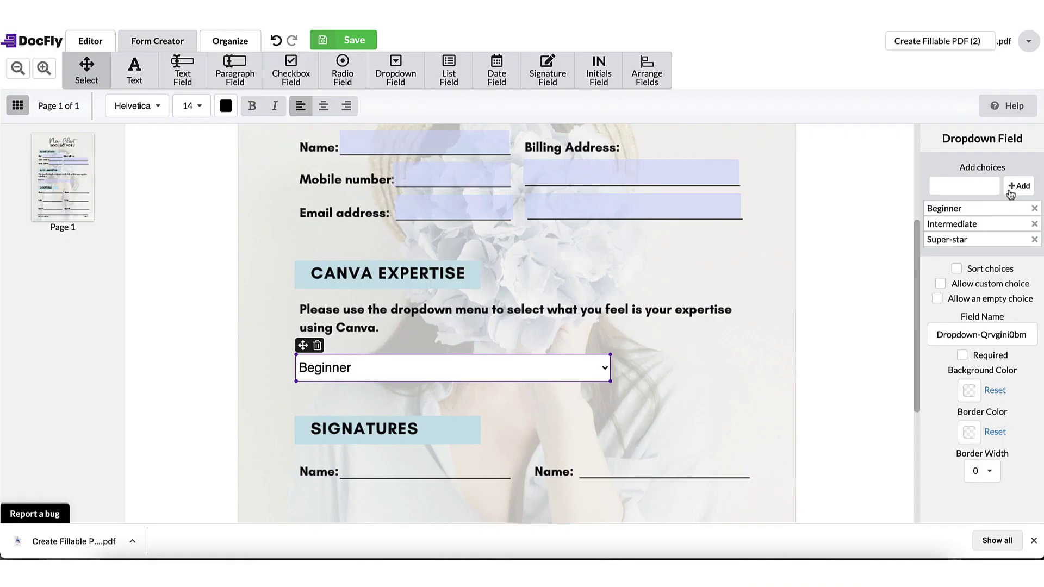
click(605, 368)
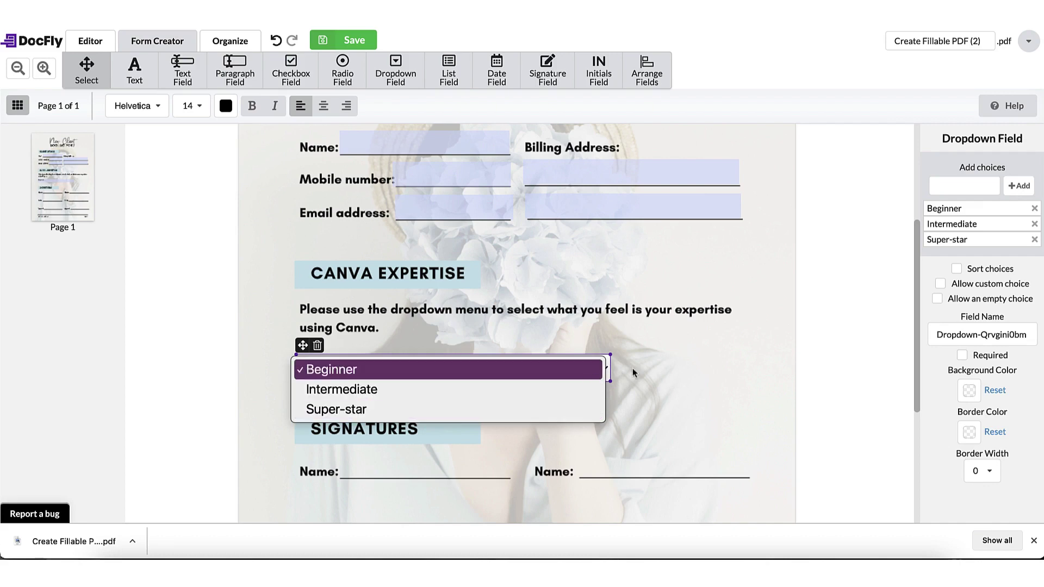
click(665, 365)
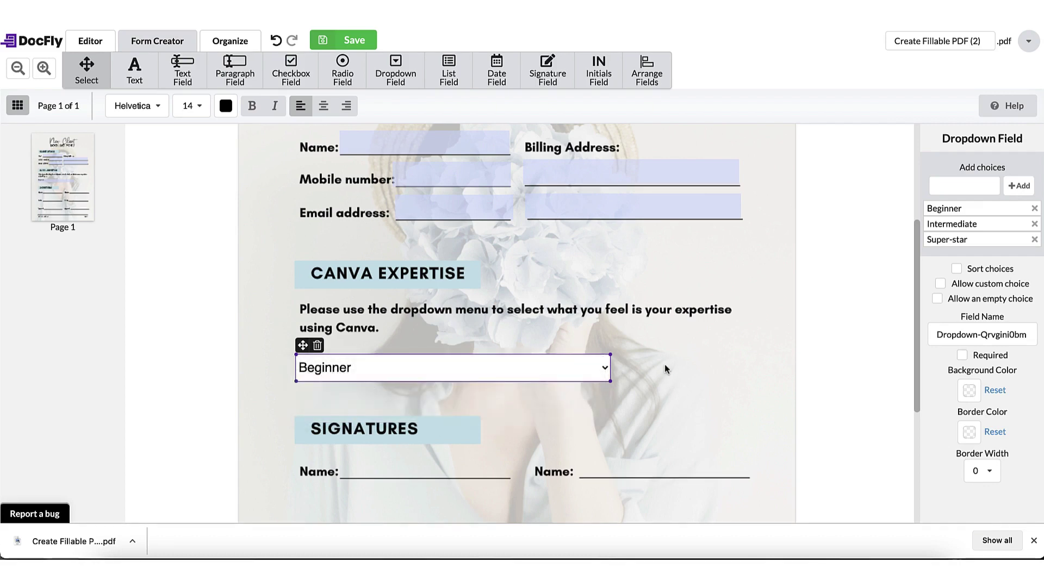
scroll(625, 343, down, 2)
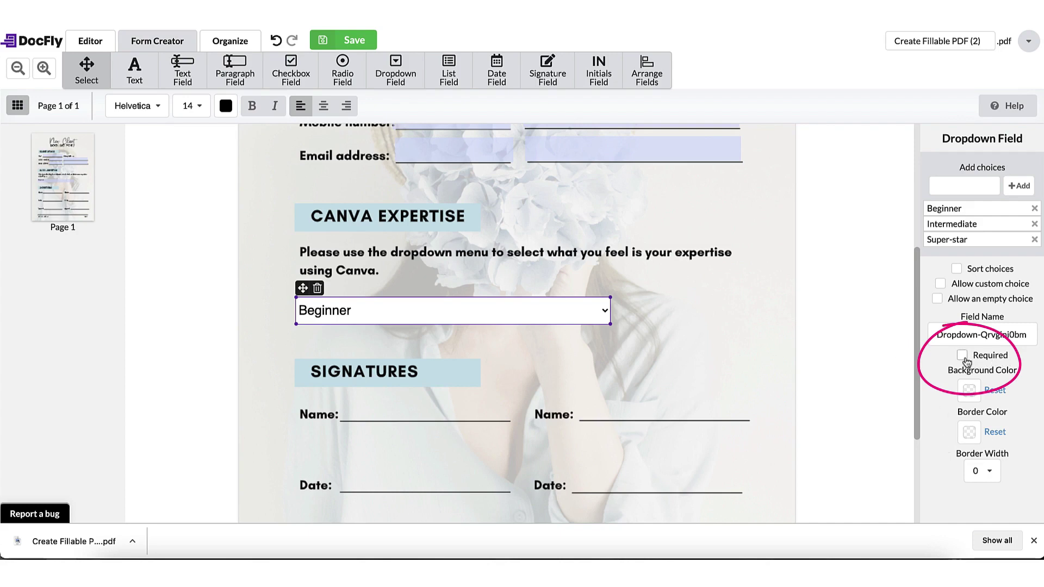
Step: Place text fields on the left and right Name lines of the Signatures section
click(751, 356)
scroll(752, 356, down, 3)
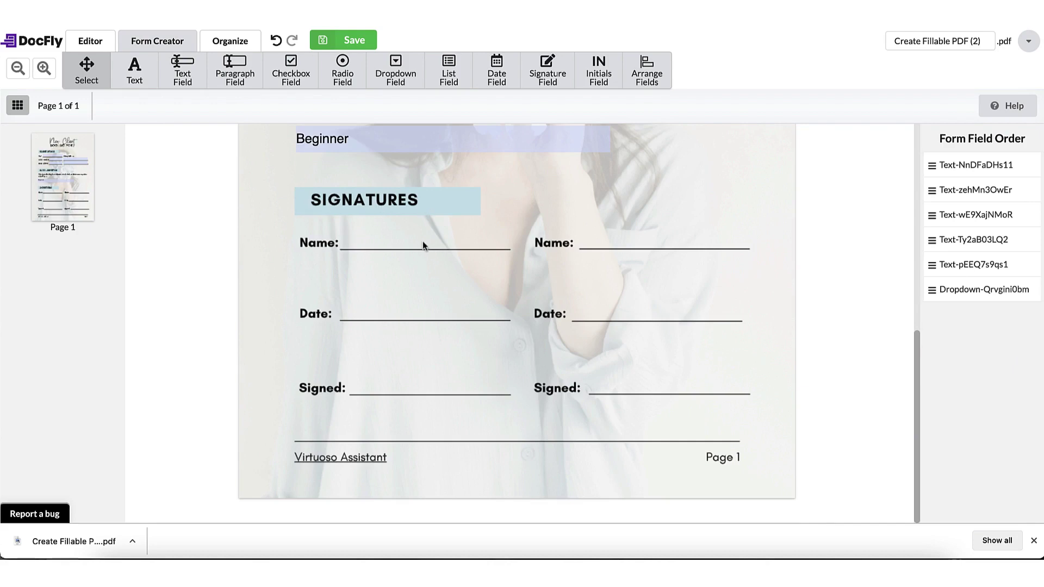
click(184, 76)
click(342, 230)
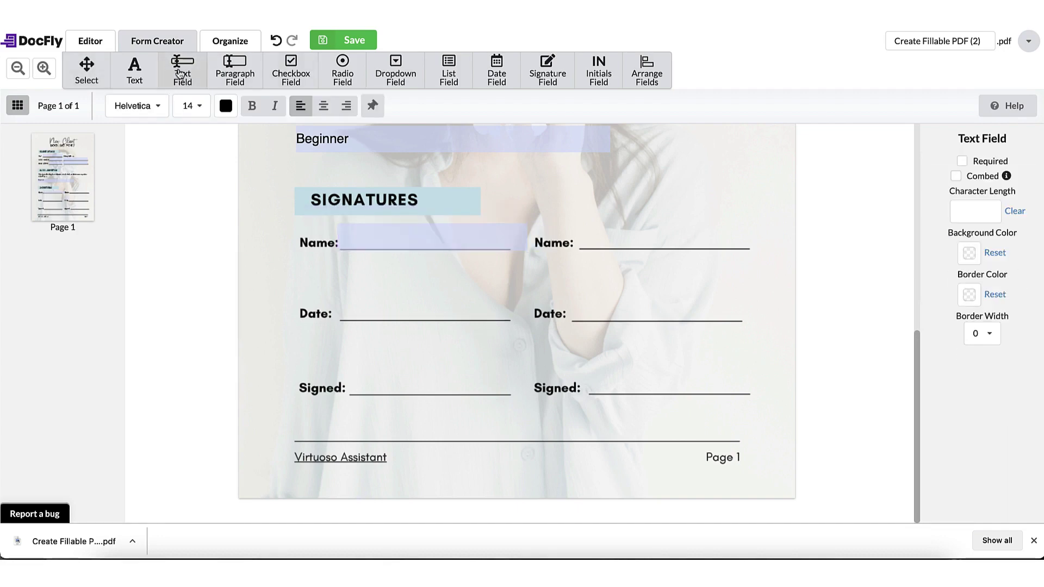
click(581, 229)
click(261, 273)
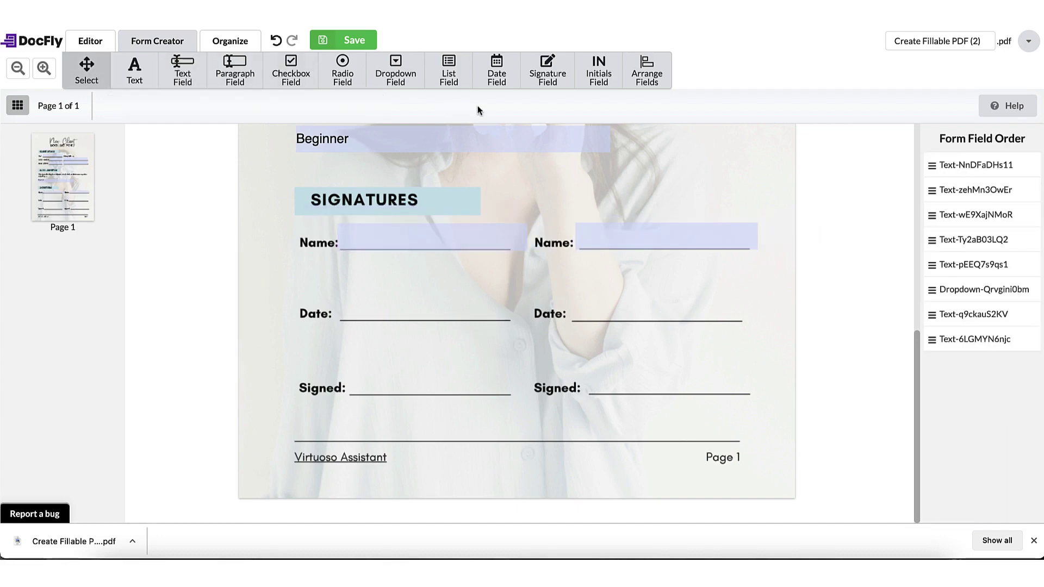
Step: Add a widened date field on the left Date line using the MM/DD/YY format
click(496, 71)
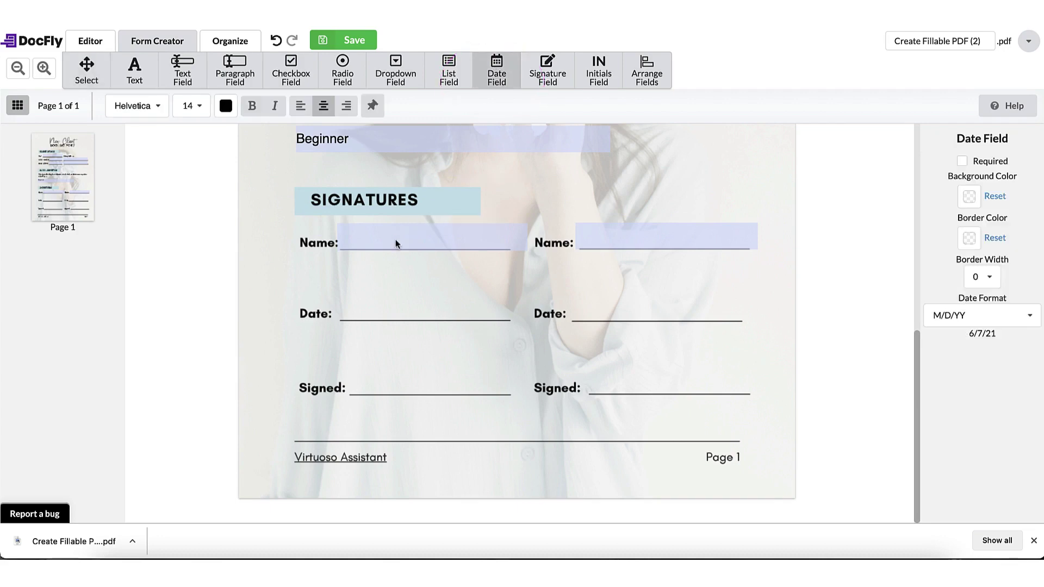
click(339, 296)
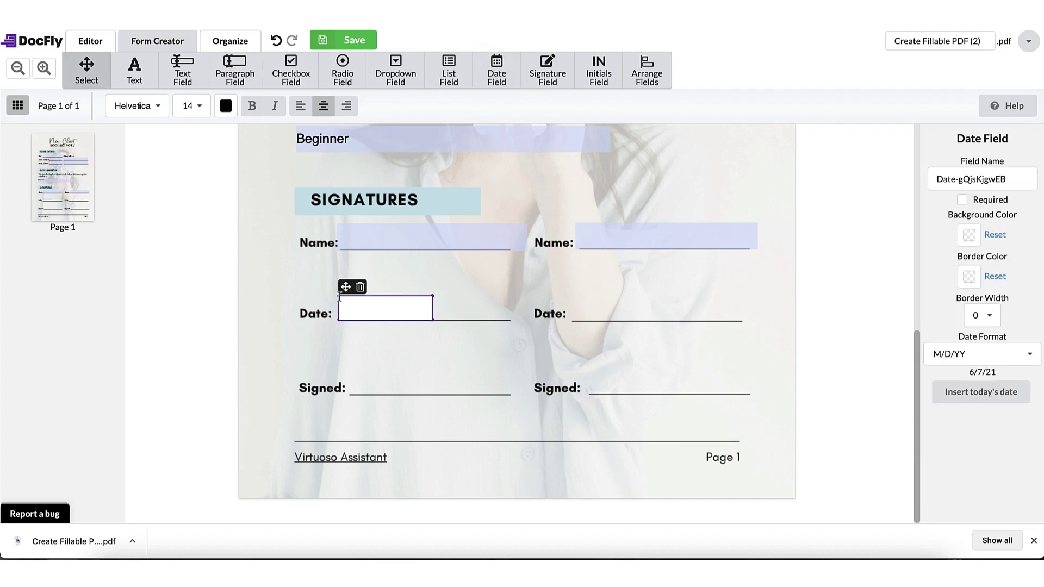
drag(434, 294, 510, 294)
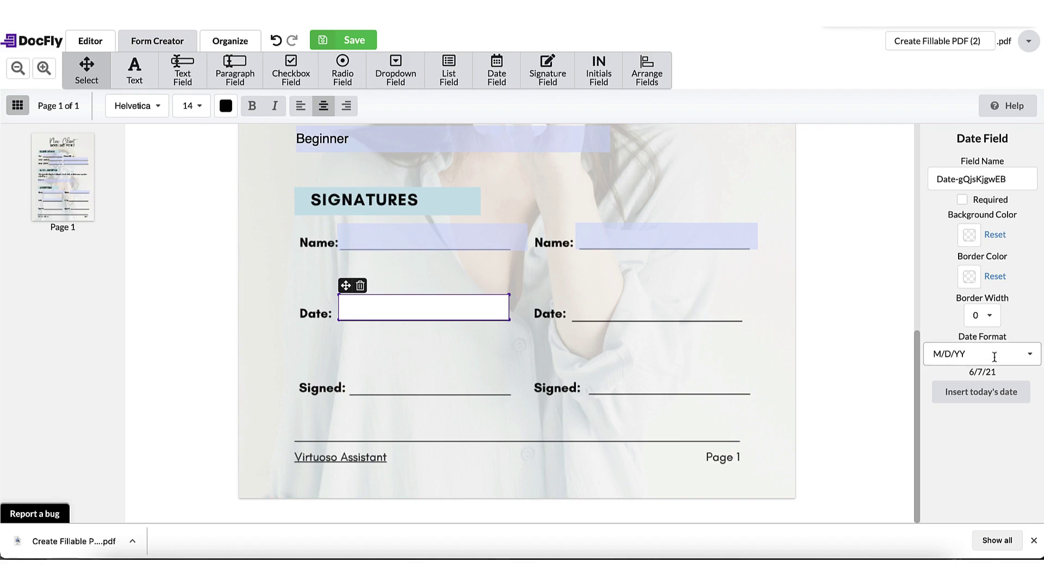
click(1030, 359)
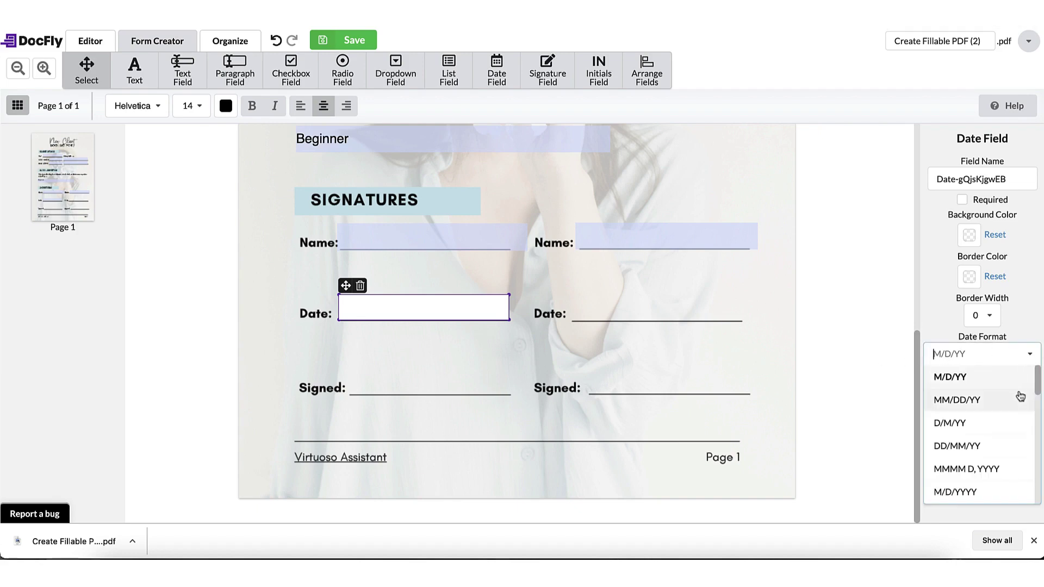
click(1020, 401)
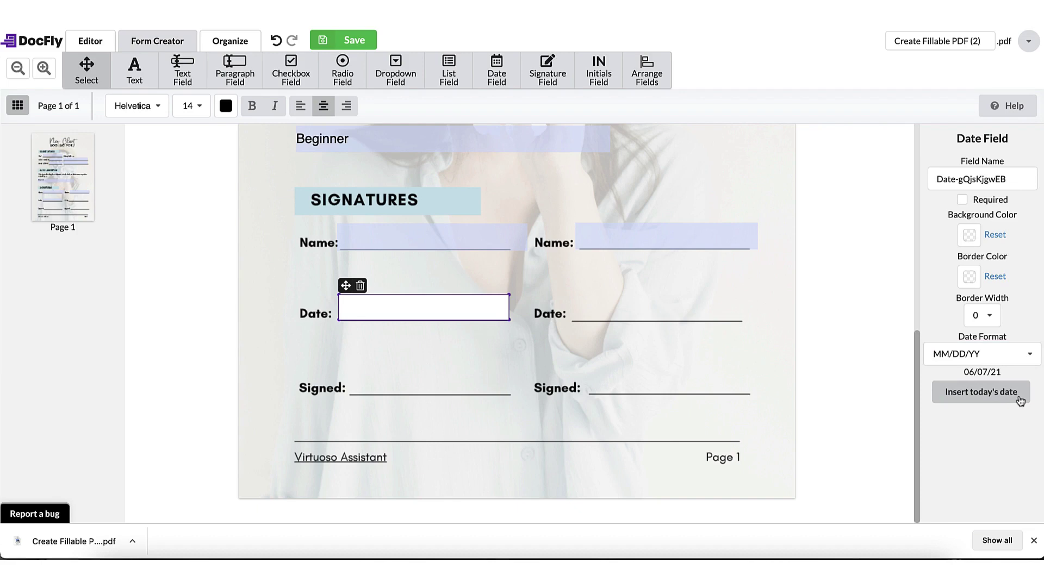
click(760, 339)
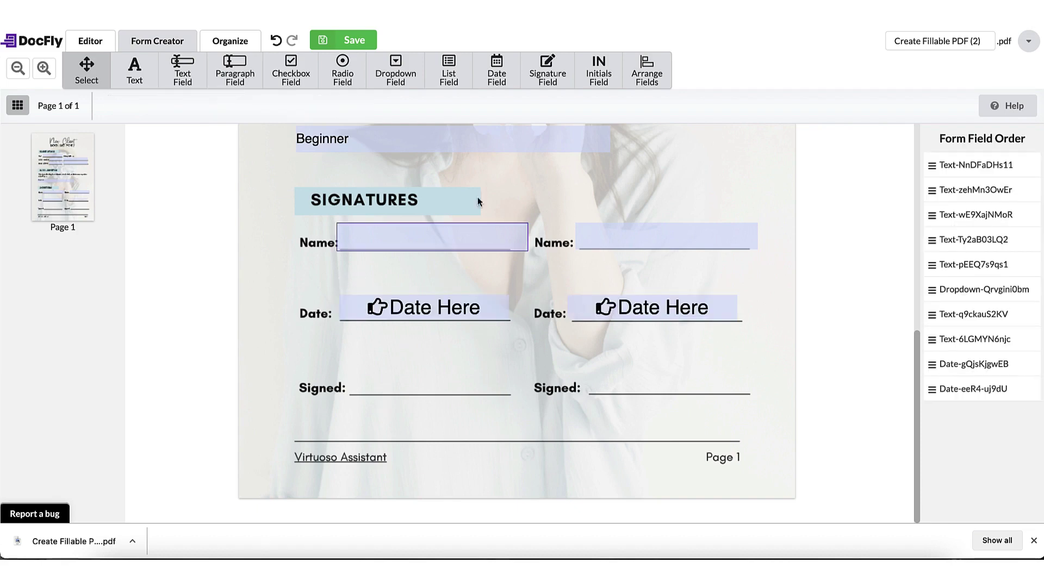
Step: Place signature fields on the left and right Signed lines, then select the left one
click(547, 65)
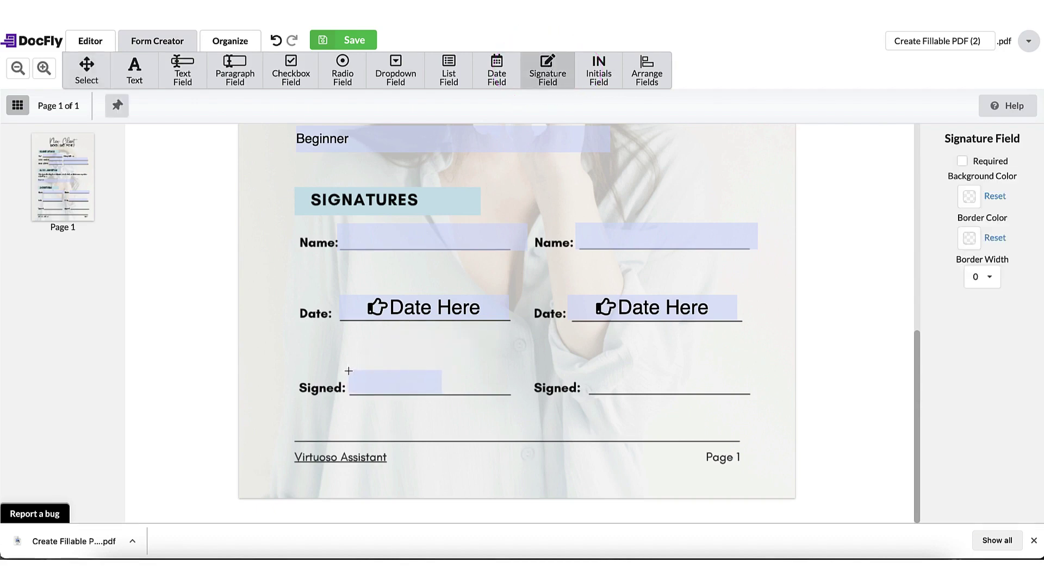
click(348, 370)
drag(442, 368, 512, 364)
click(546, 71)
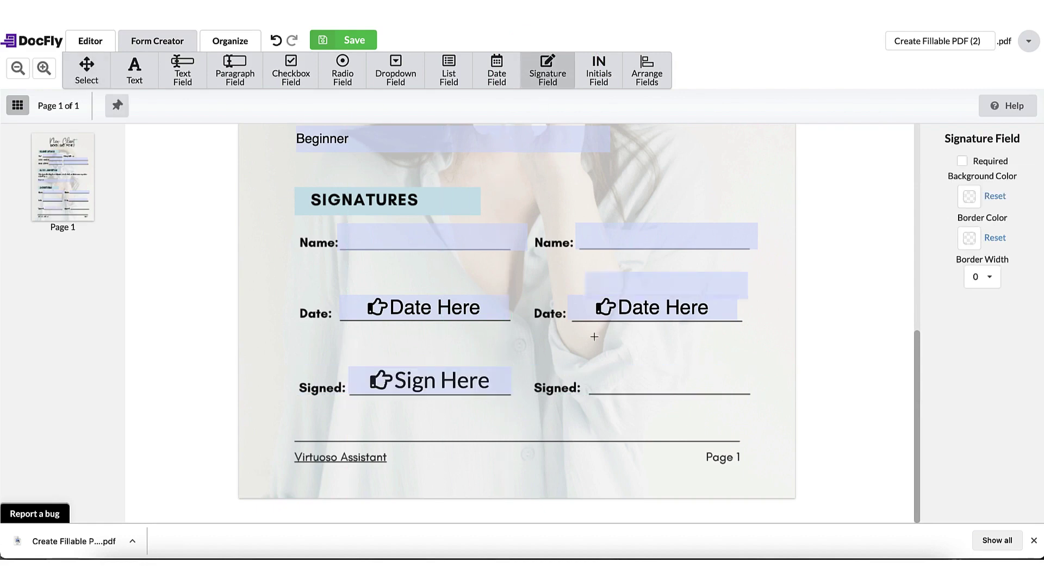
click(586, 366)
click(600, 412)
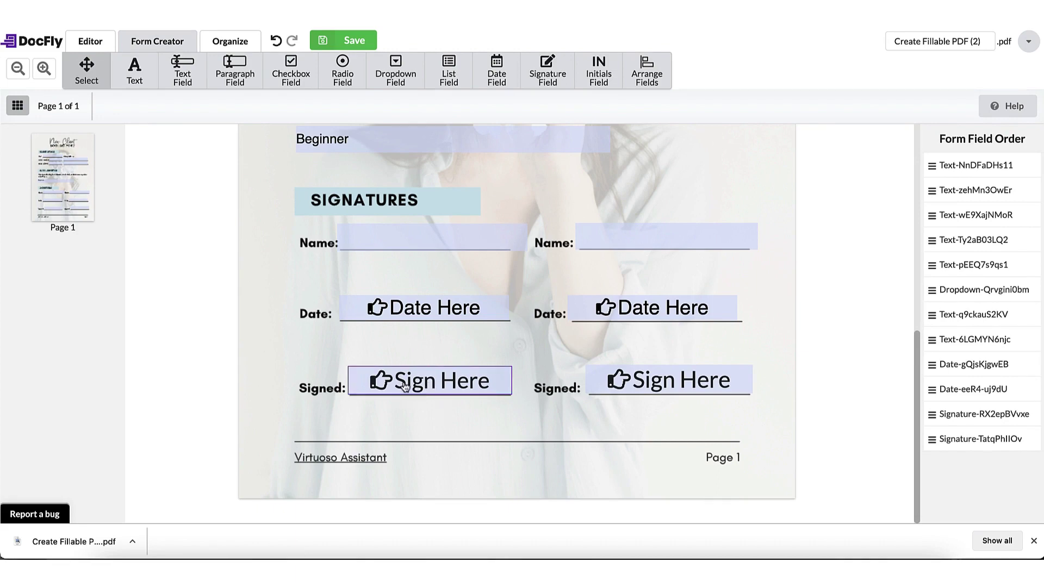
click(403, 385)
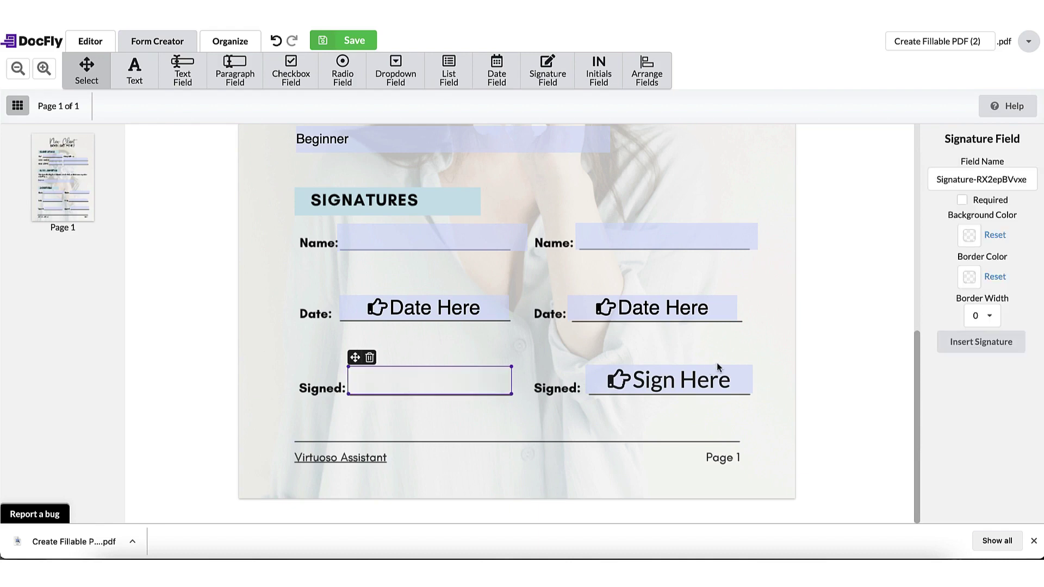
Step: Start a signature for the left field, typing the signer's name in a handwriting font
click(974, 344)
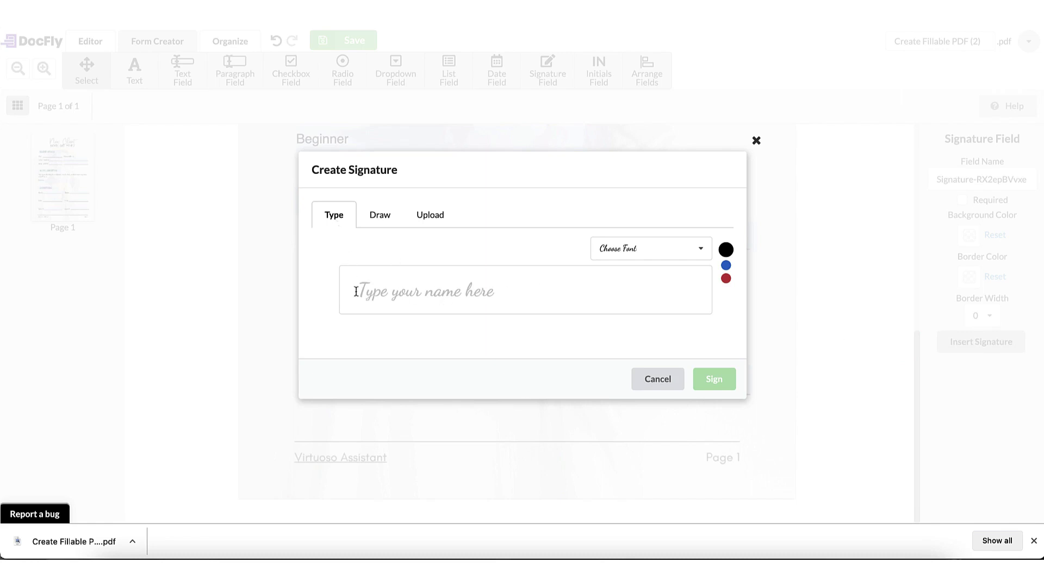
click(380, 293)
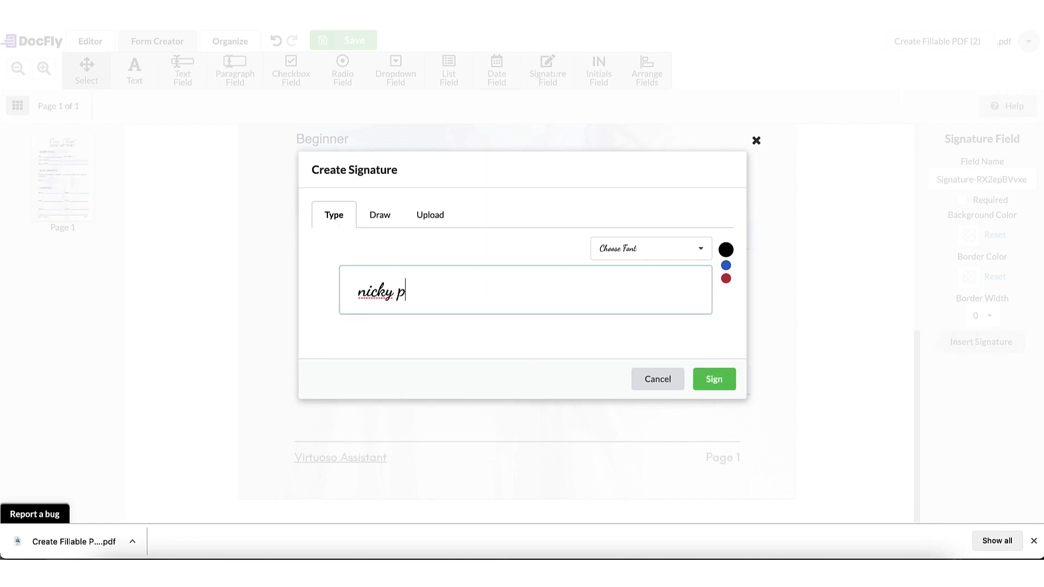
click(632, 250)
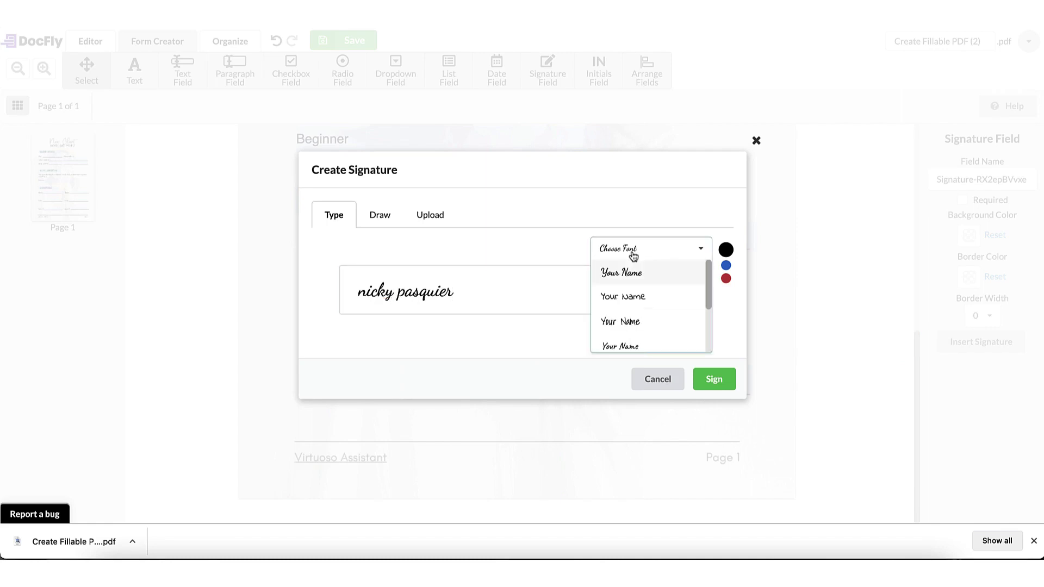
scroll(631, 299, down, 2)
click(629, 306)
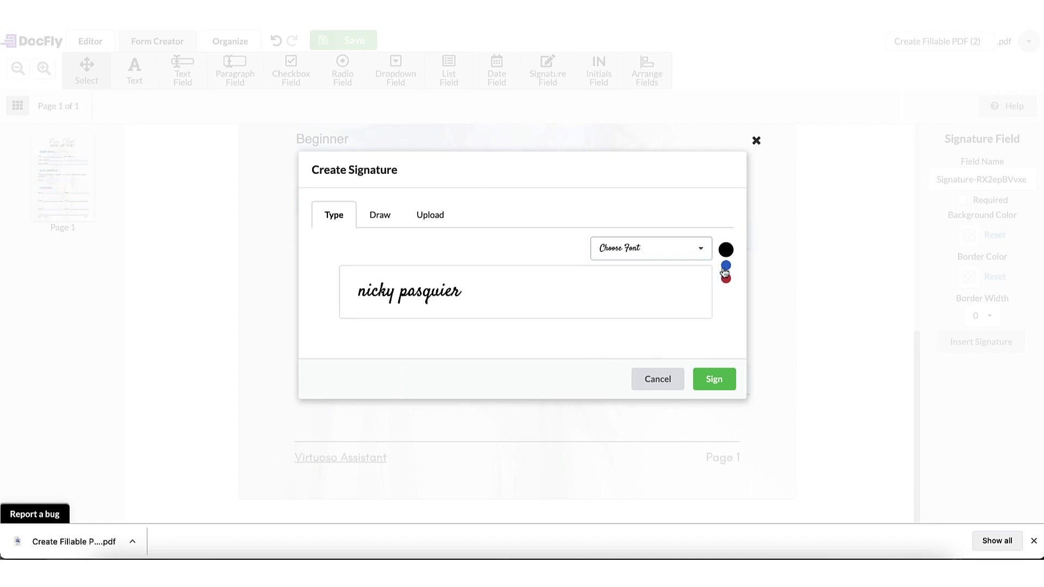
Step: Keep the typed signature black after trying blue, red, Draw and Upload, and apply it
click(726, 263)
click(726, 279)
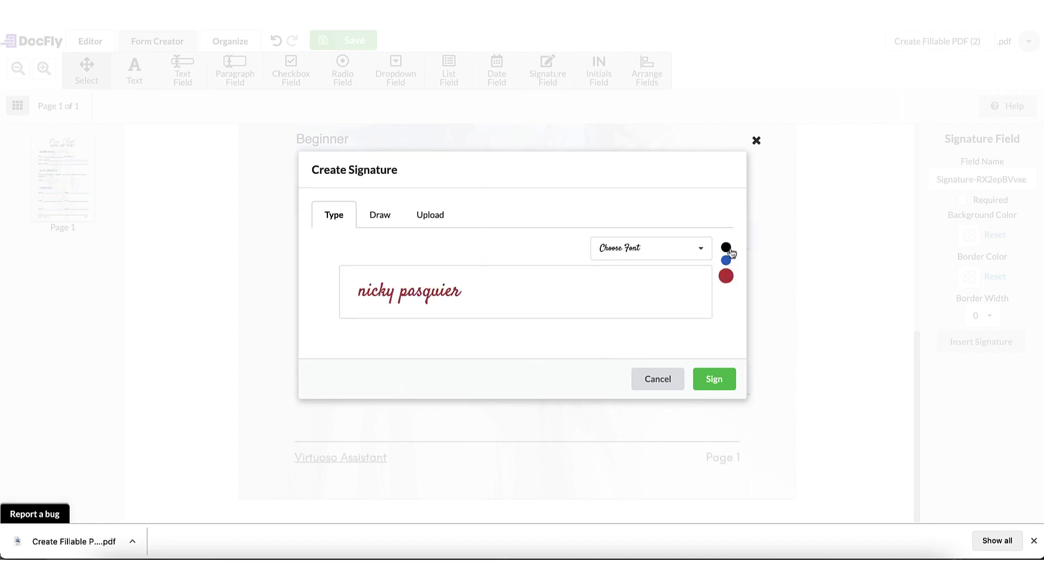
click(726, 248)
click(380, 219)
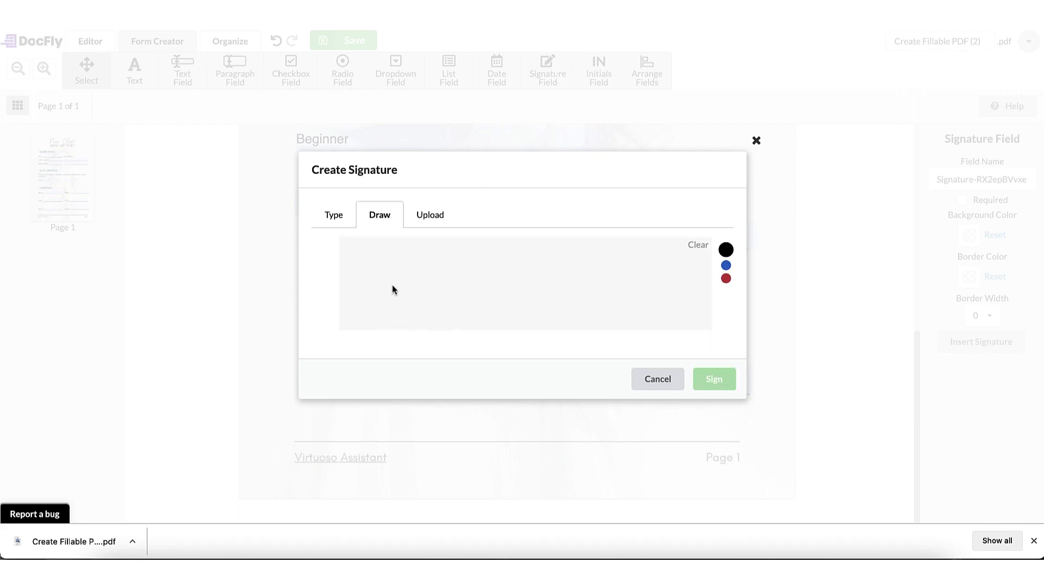
click(440, 217)
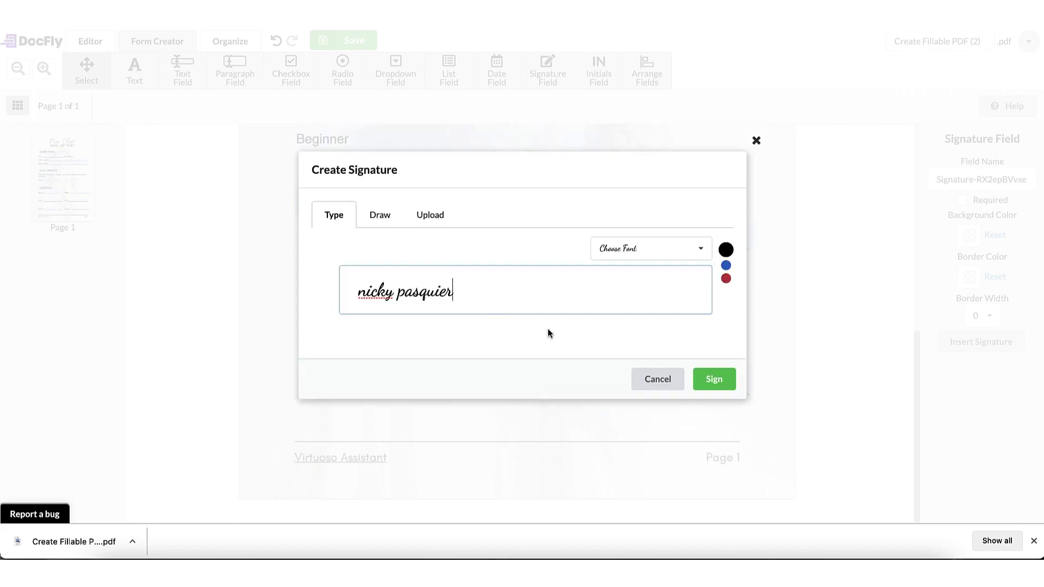
click(712, 380)
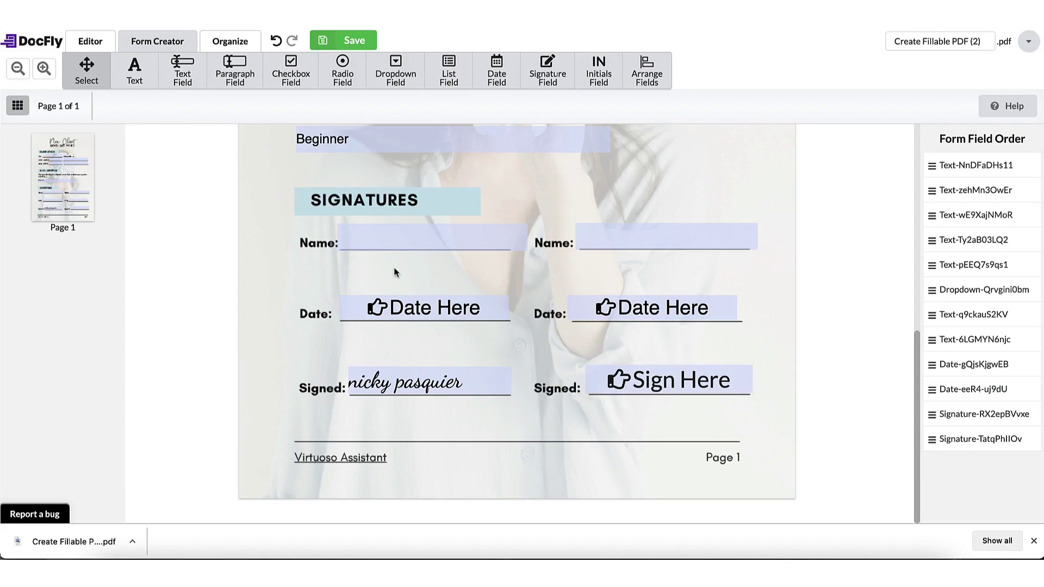
Step: Save the fillable booking form, download it as a PDF, and select its Name field
click(357, 42)
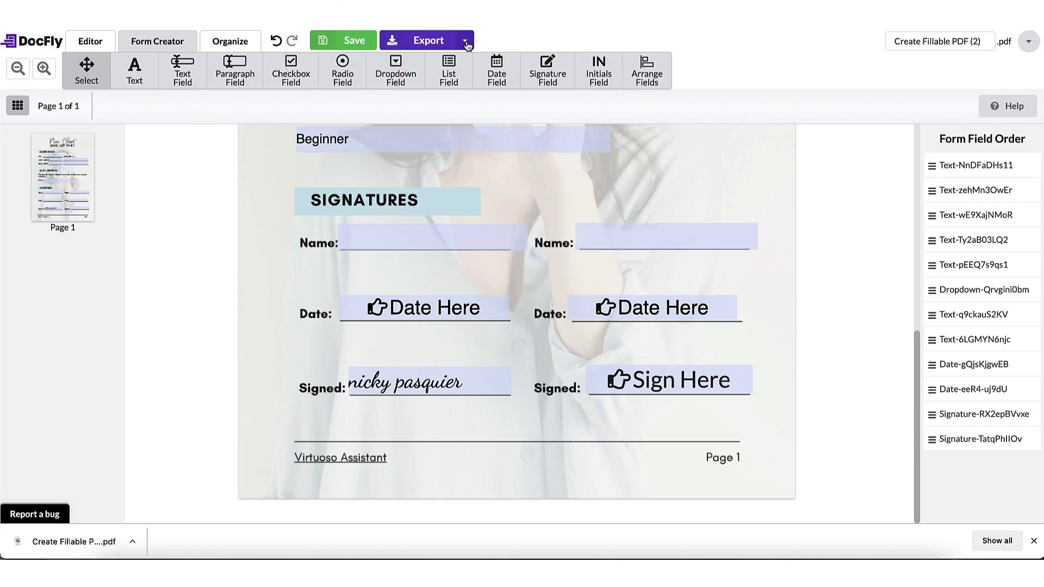
click(466, 43)
click(430, 63)
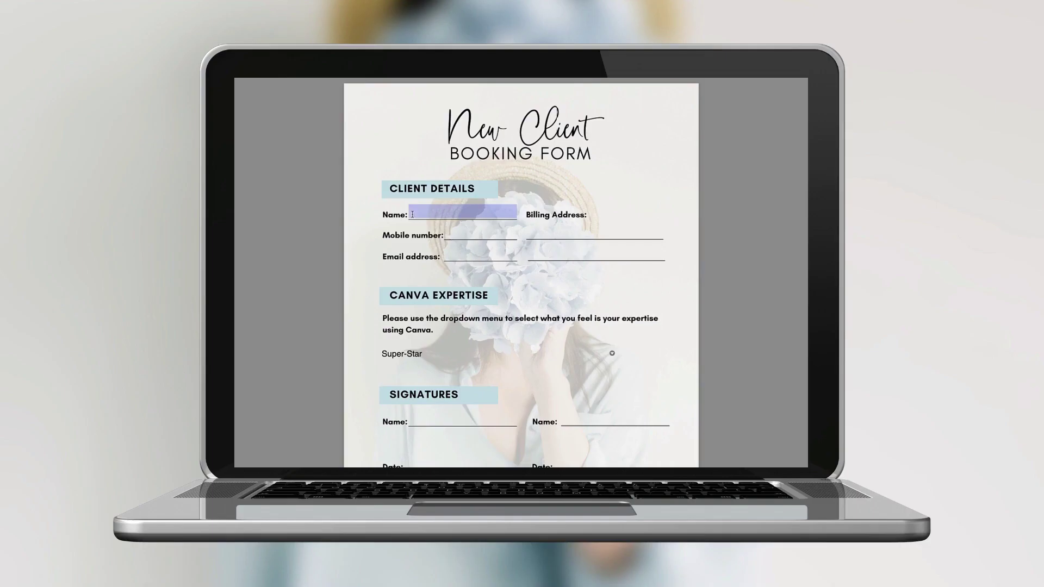
click(413, 214)
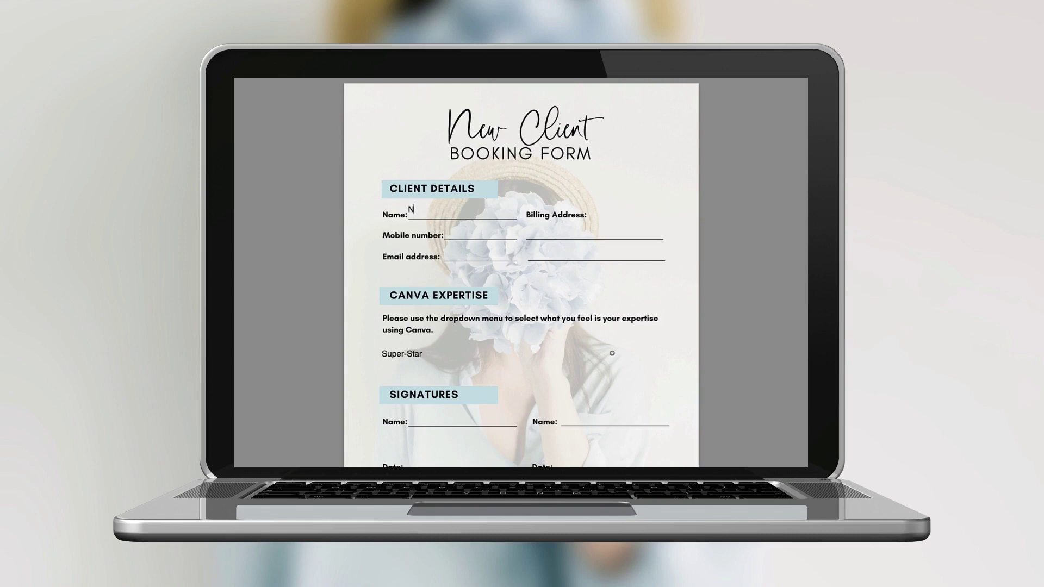
Step: Enter the client's full name in the Name field and their mobile number in Mobile
key(Tab)
text(0123)
text( 4)
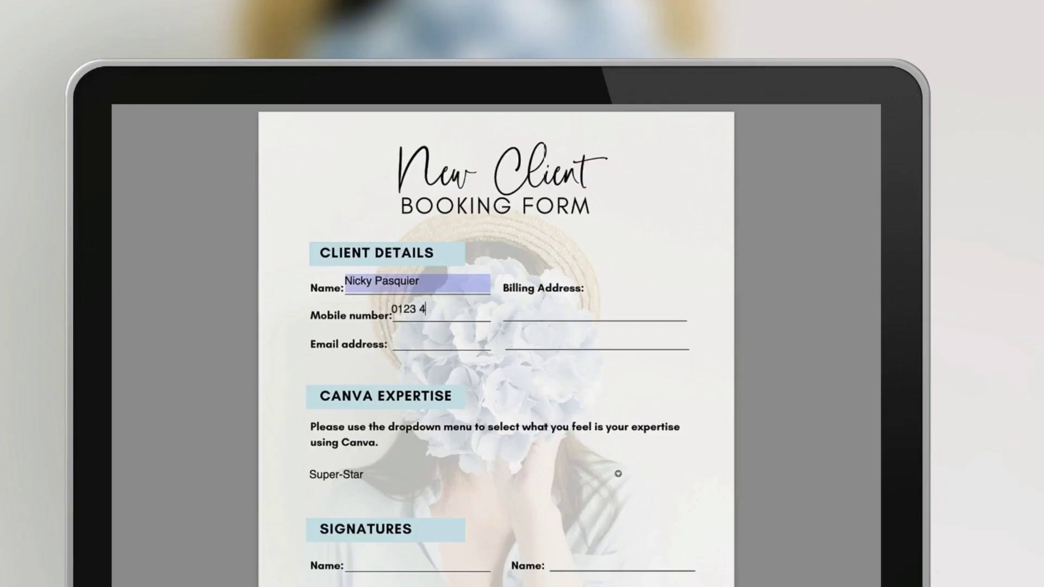
text(56 6789)
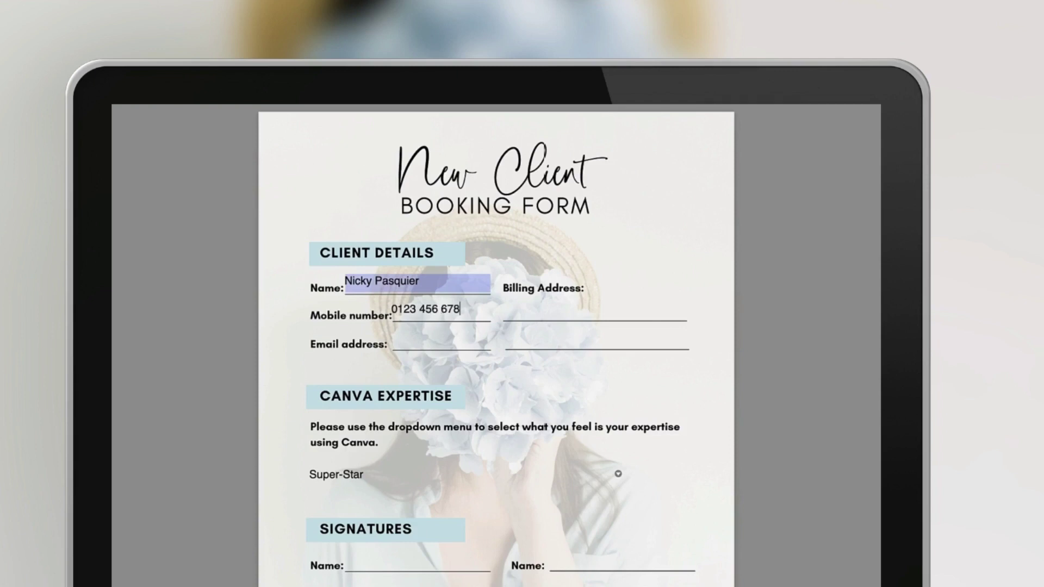